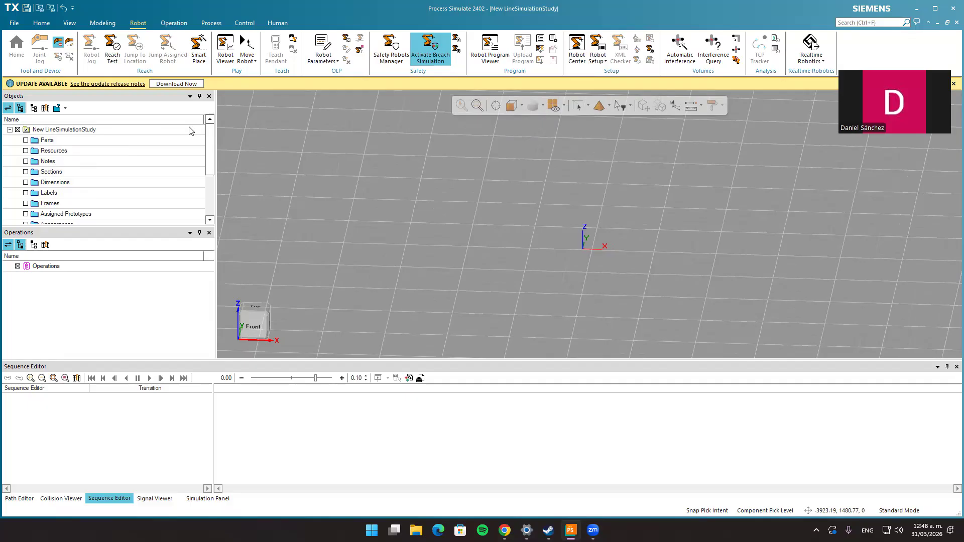
Start a Convert and Insert CAD Files import and add the kr16 robot model from the kr16.cojt folder in Welding_robots.
mouse_move(52, 89)
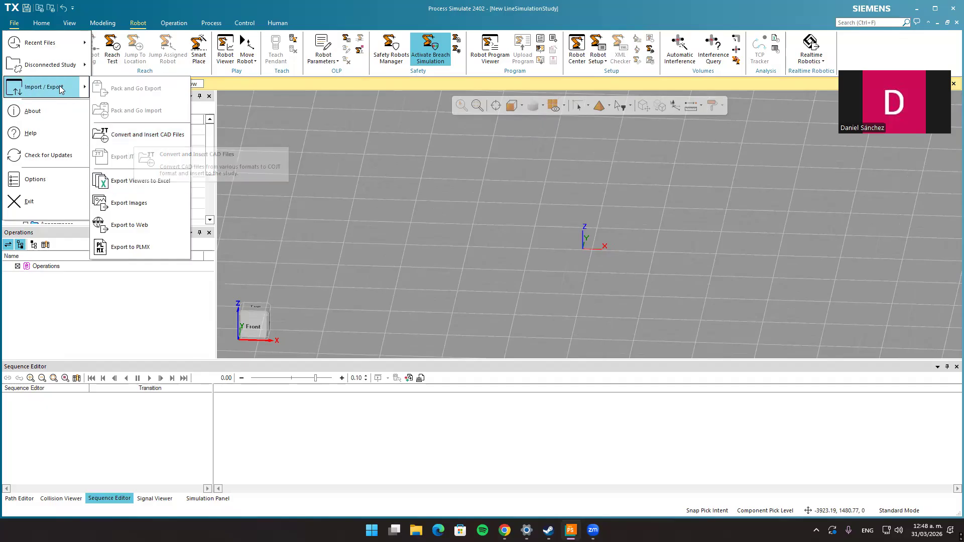
left_click(147, 141)
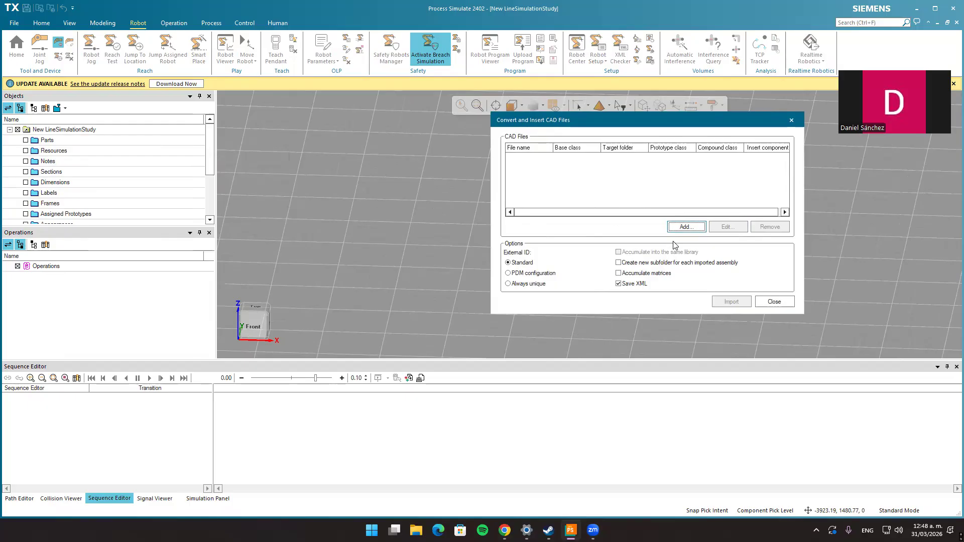
left_click(688, 229)
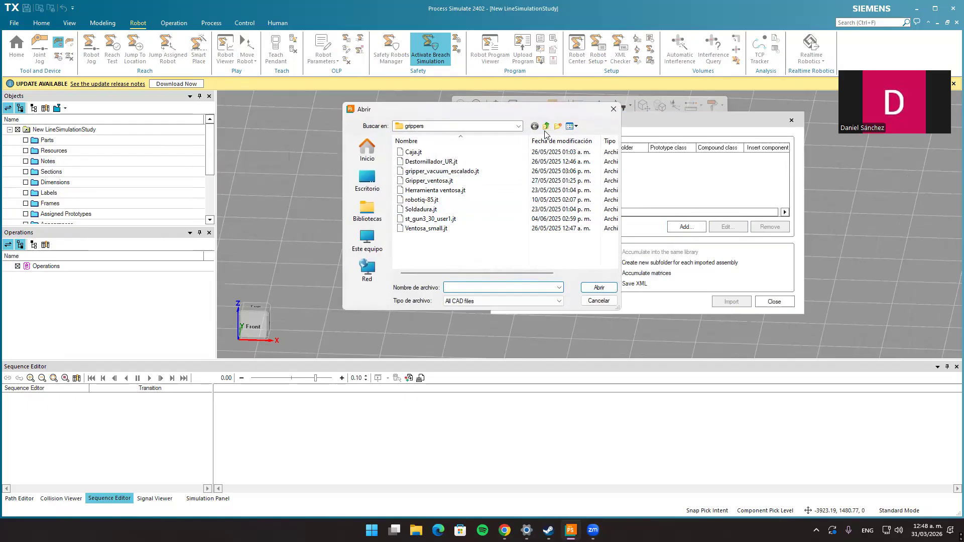
left_click(547, 127)
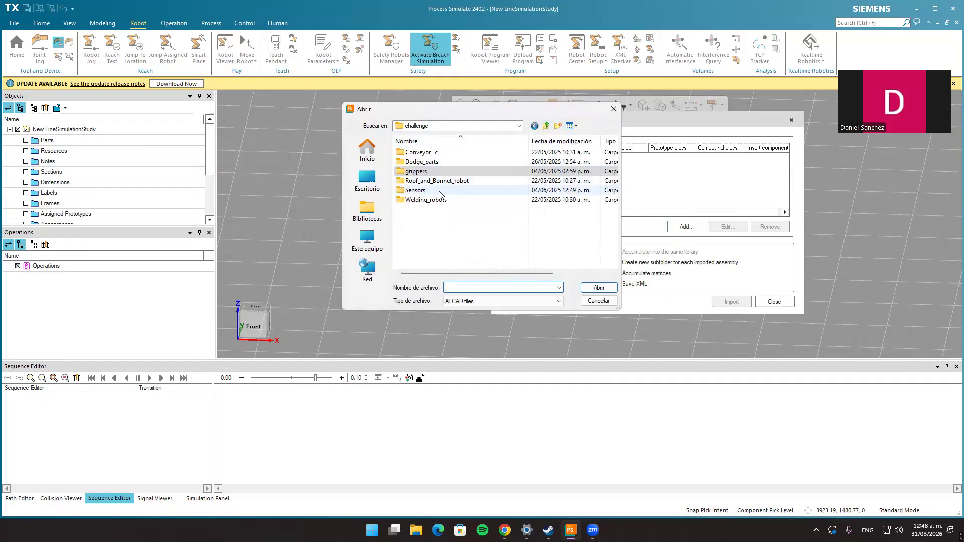
double_click(431, 200)
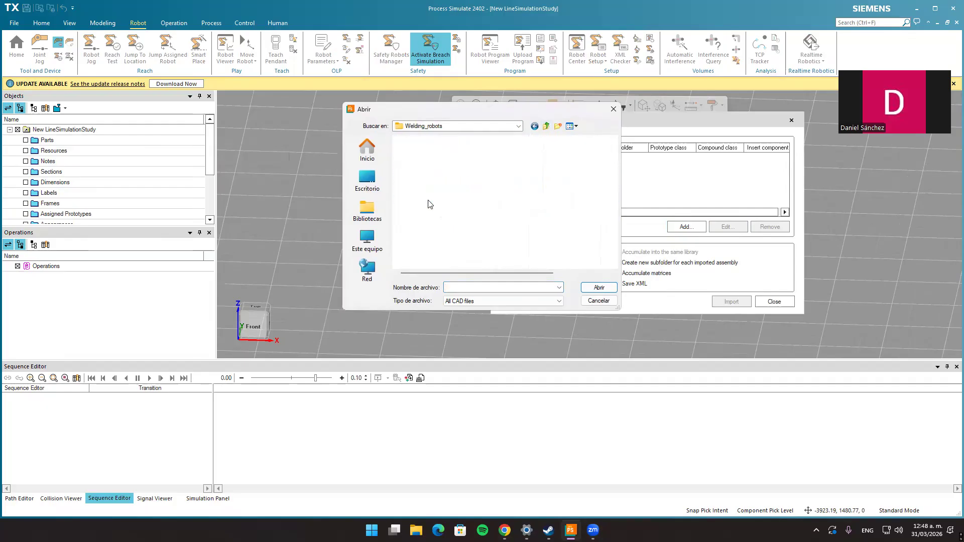
left_click(434, 159)
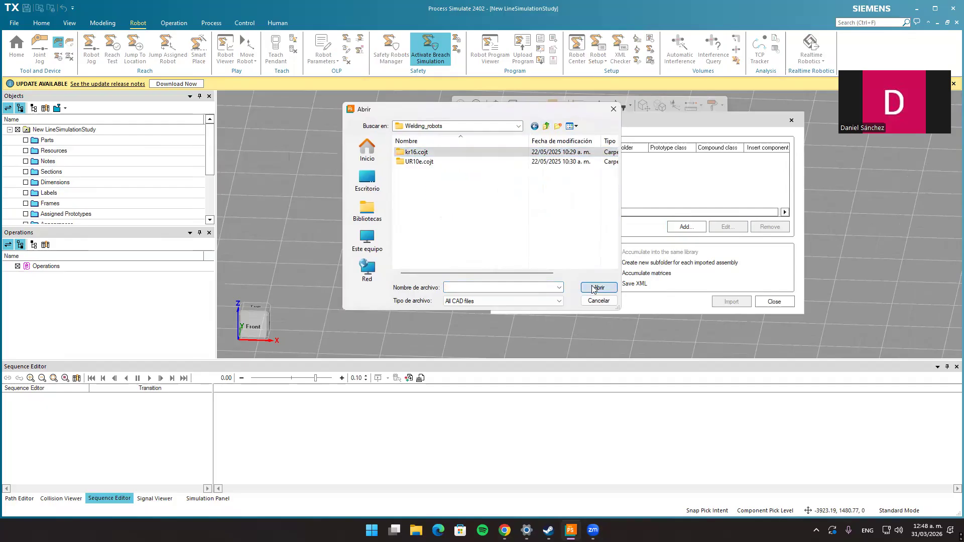
left_click(598, 288)
left_click(417, 152)
left_click(599, 287)
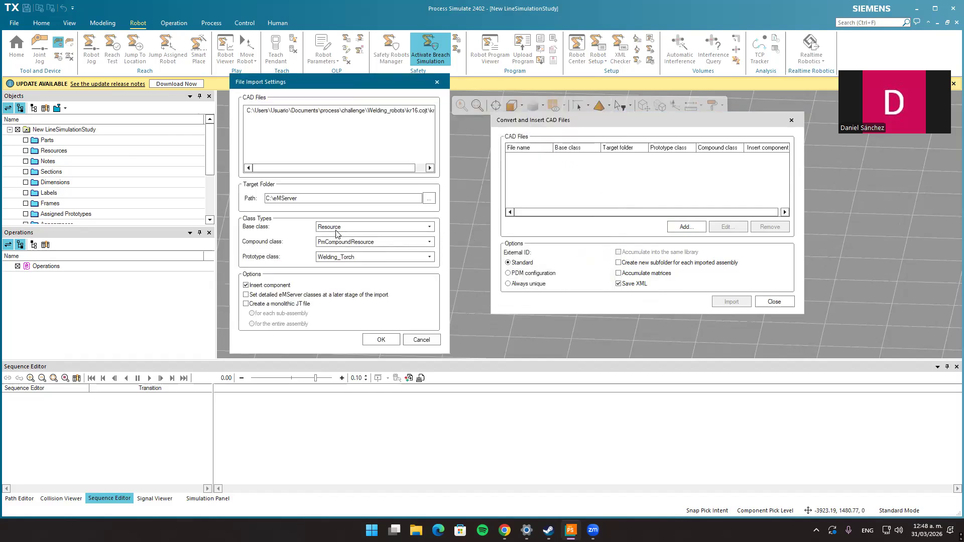
Set the kr16 import to base class Resource and prototype class Robot, and accept the file import settings.
left_click(330, 228)
left_click(329, 243)
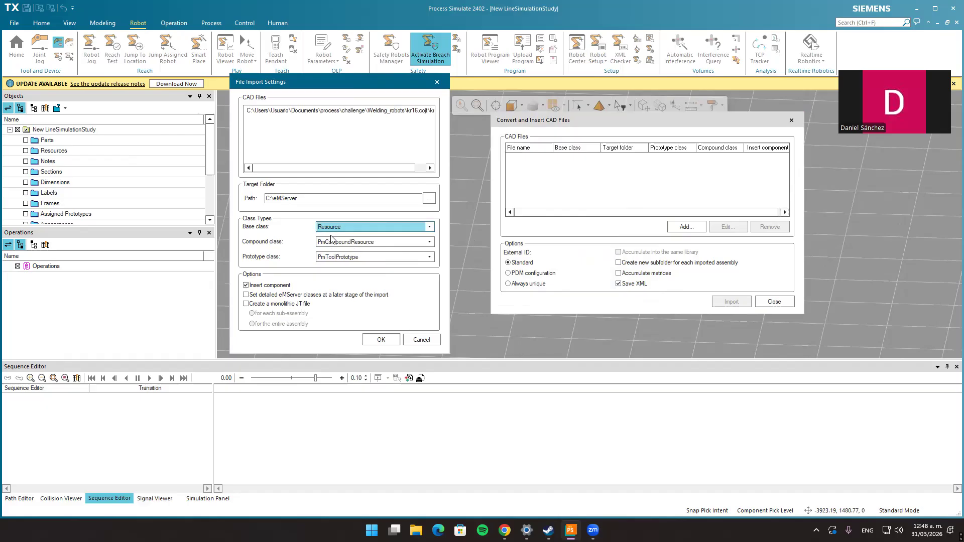
left_click(333, 259)
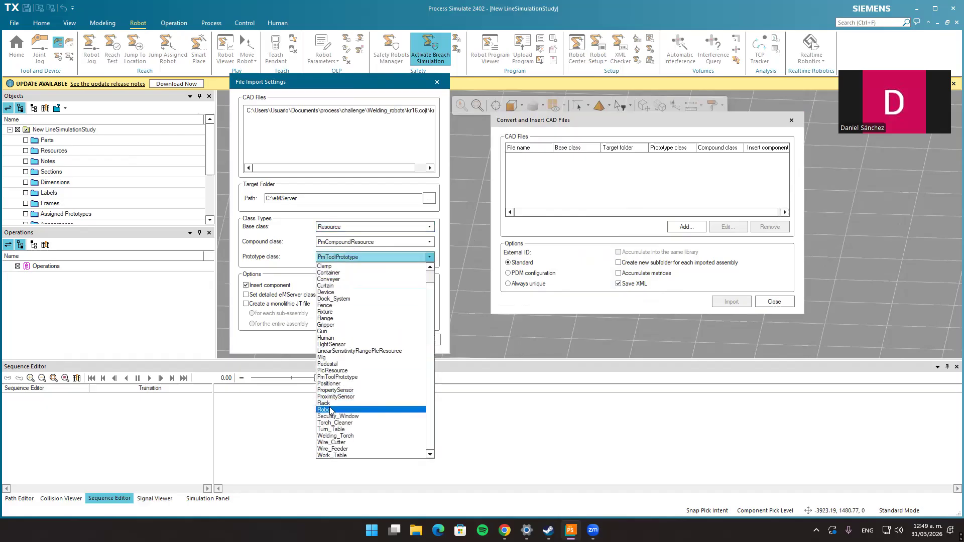
left_click(326, 410)
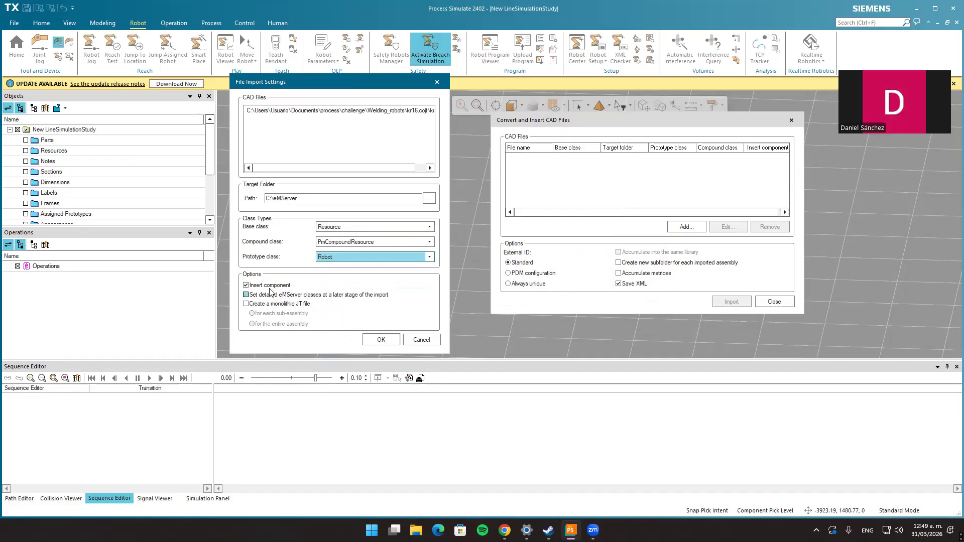
left_click(381, 340)
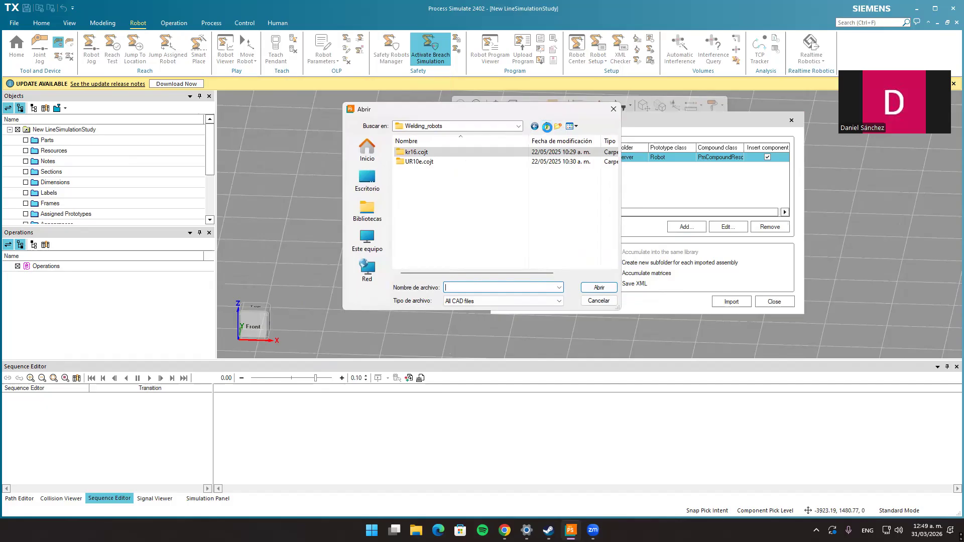
Add st_gun3_30_user1.jt from the grippers folder to the import list with prototype class Welding_Torch.
left_click(547, 127)
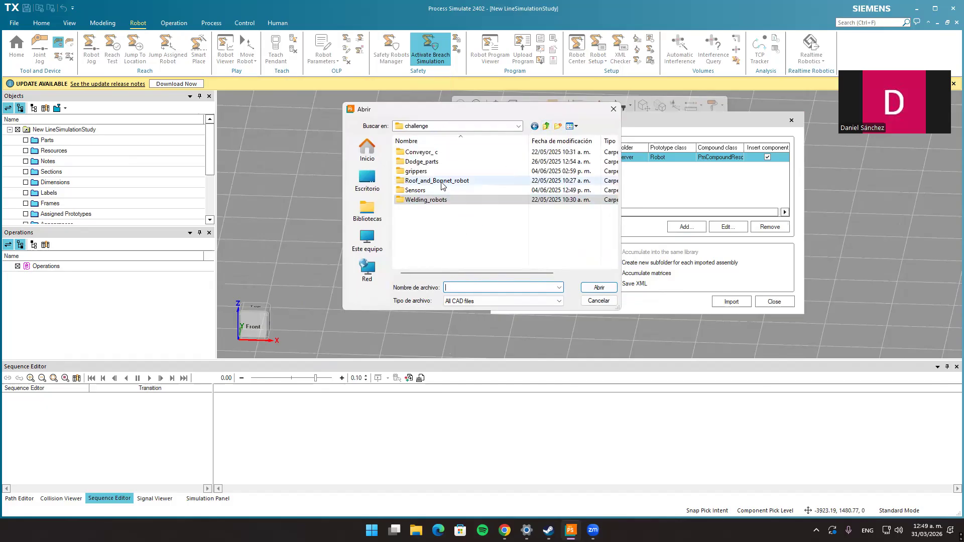
double_click(419, 171)
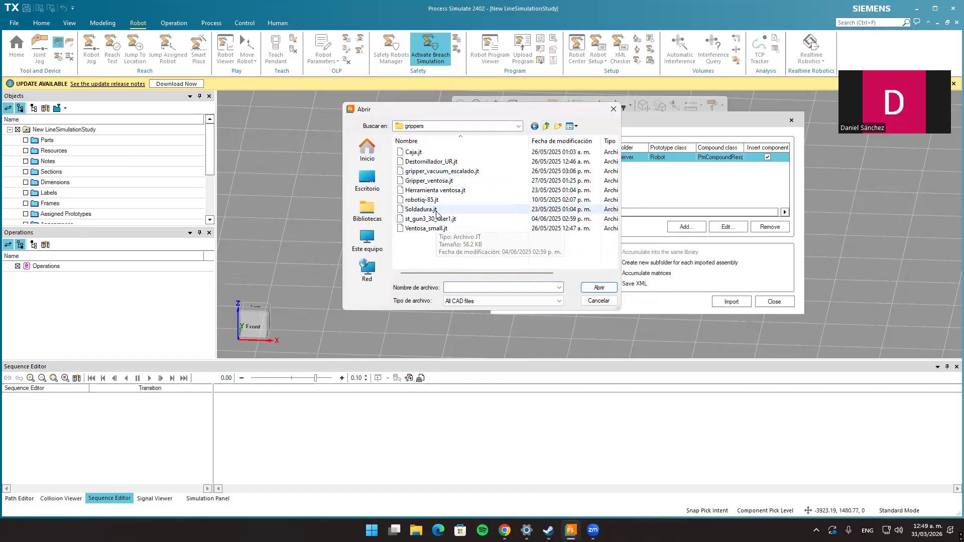
left_click(433, 219)
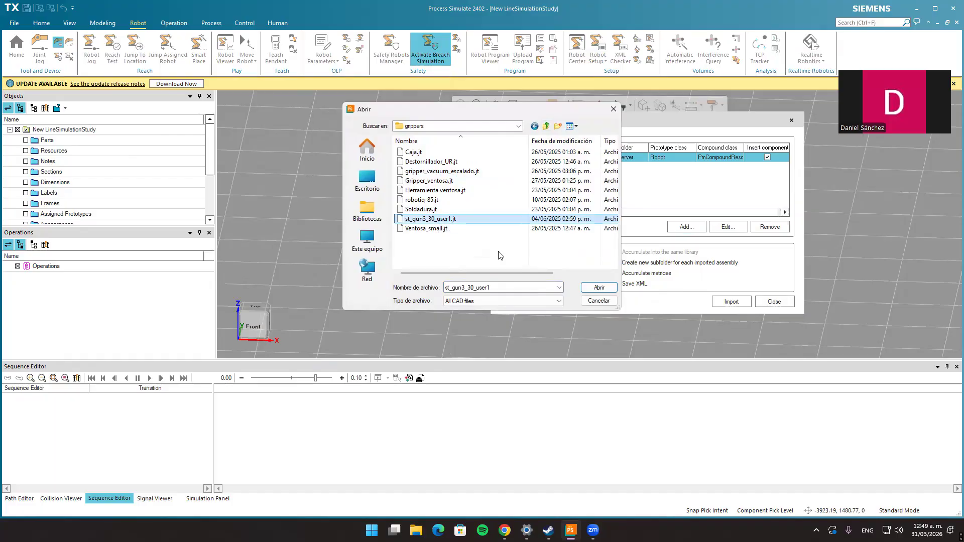
left_click(587, 289)
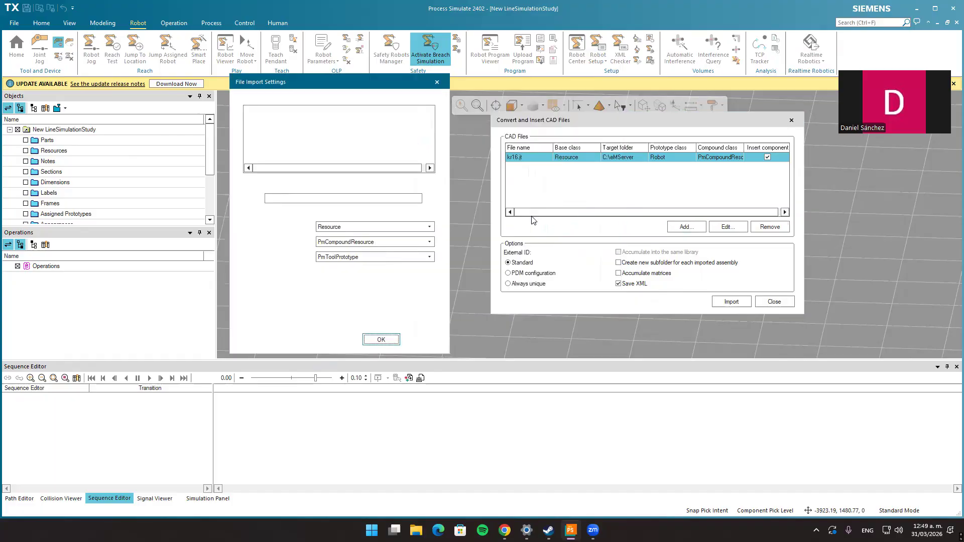
left_click(336, 257)
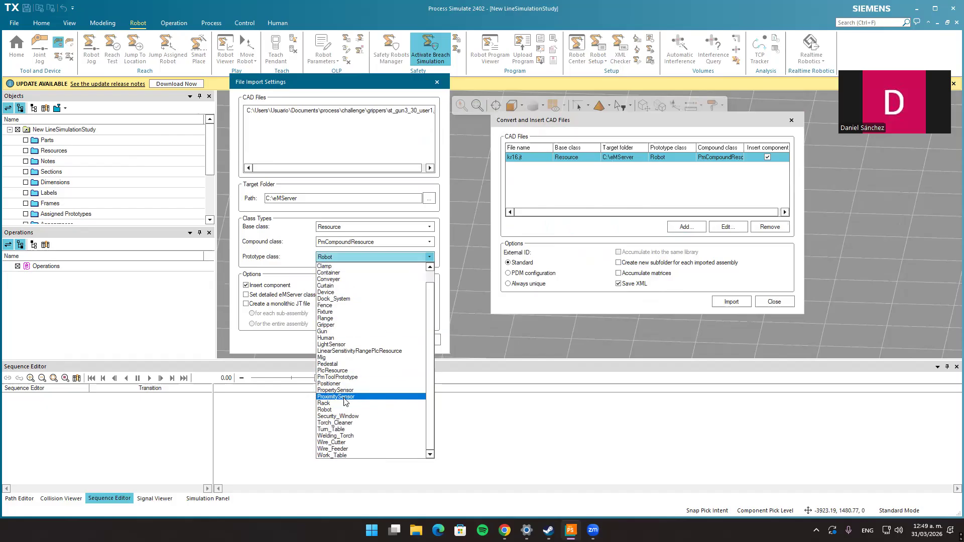
left_click(343, 436)
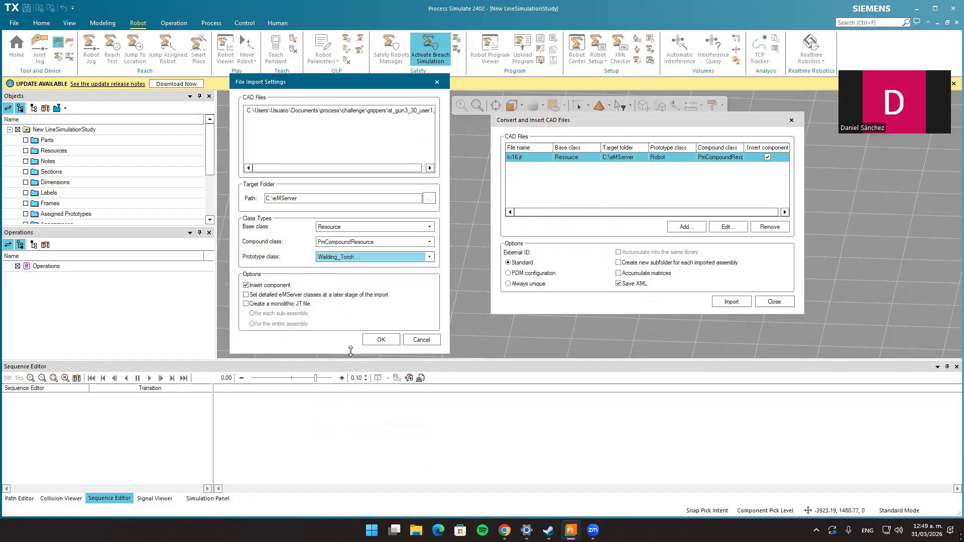
left_click(373, 339)
Add Dodge_linea2_feli_scl21.jt from the Dodge_parts folder to the import list with base class Part.
left_click(684, 226)
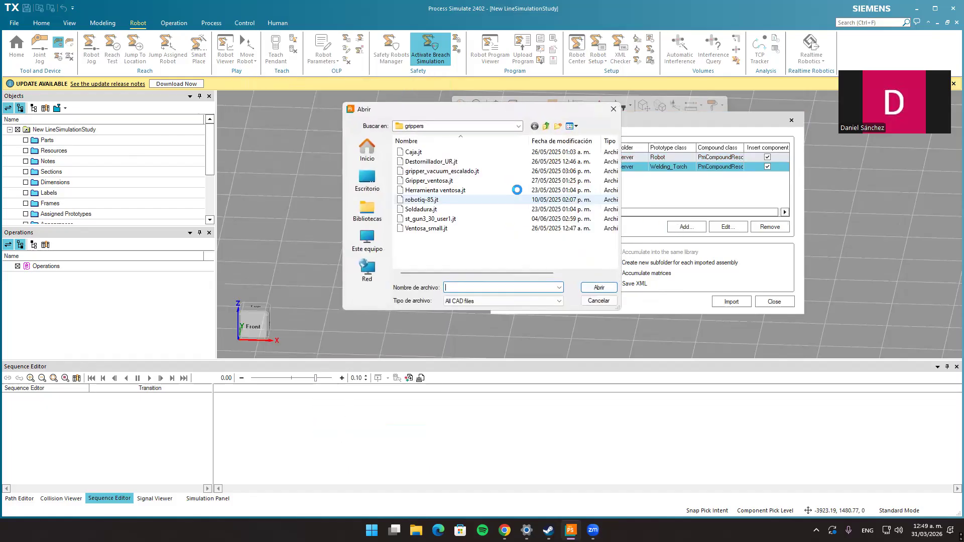
left_click(546, 125)
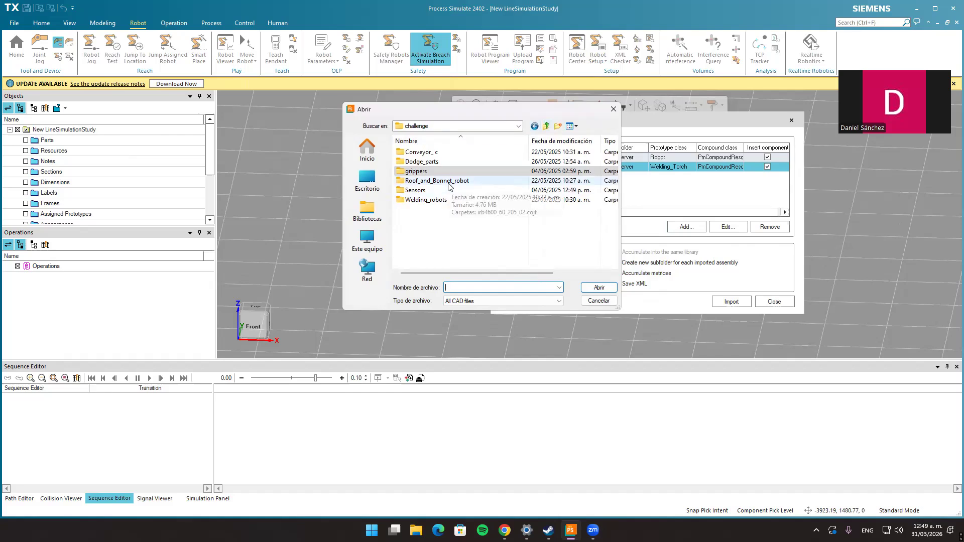
double_click(426, 200)
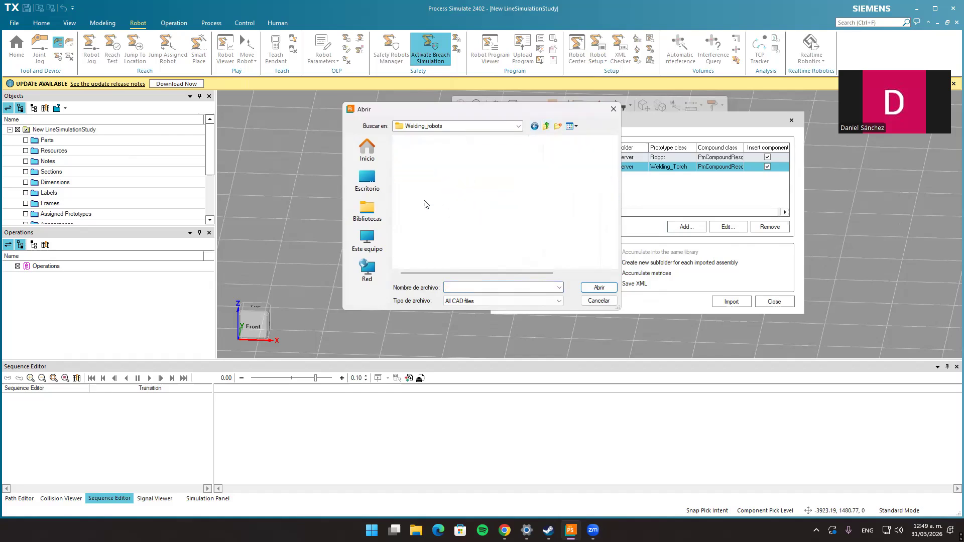
left_click(546, 125)
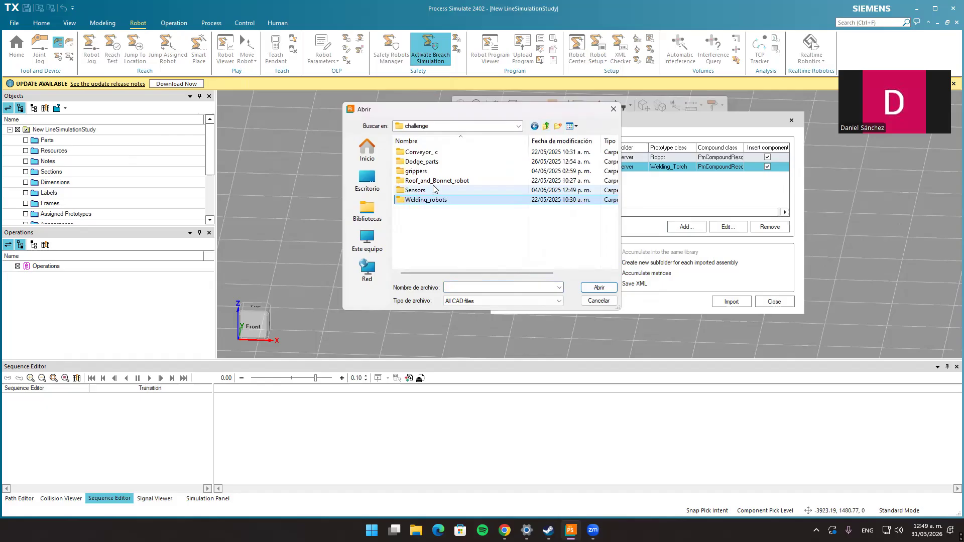
double_click(426, 162)
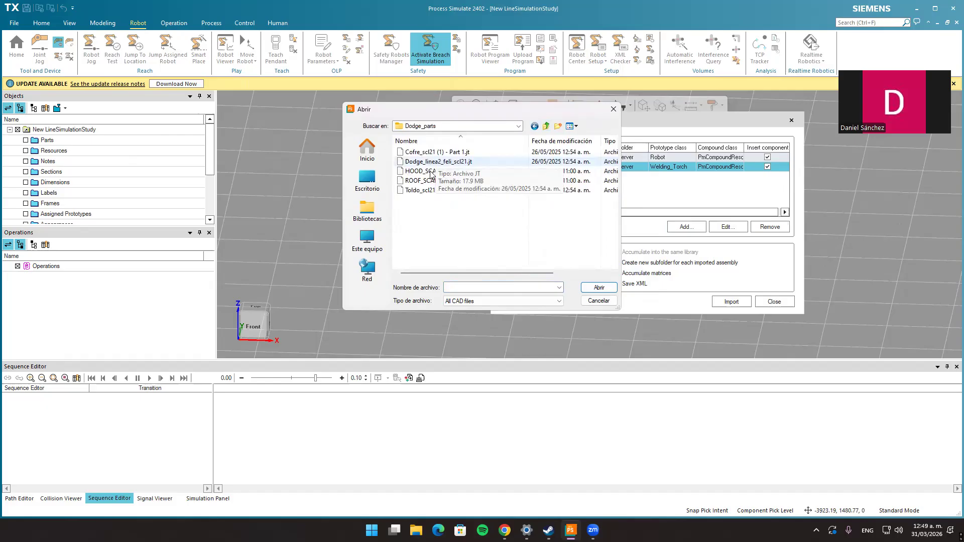
left_click(427, 161)
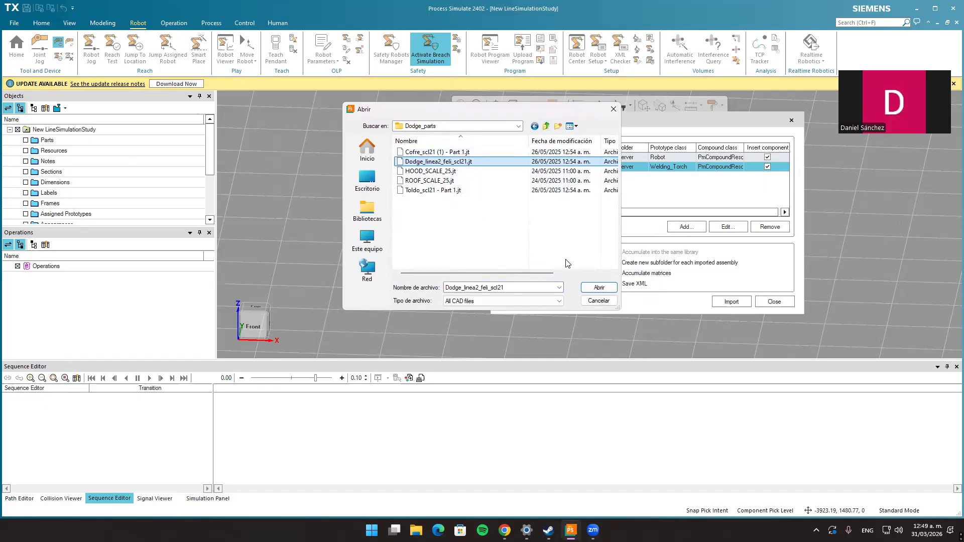
left_click(598, 288)
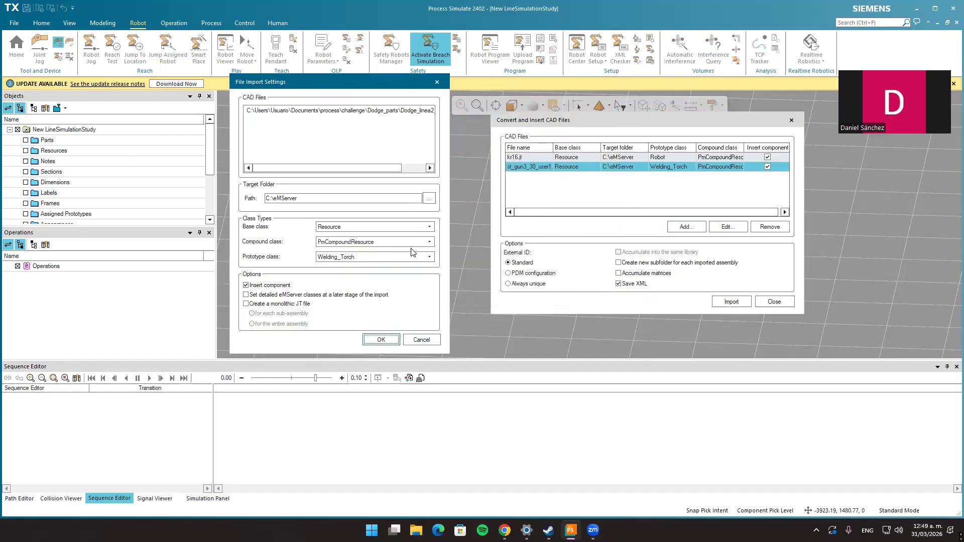
left_click(338, 229)
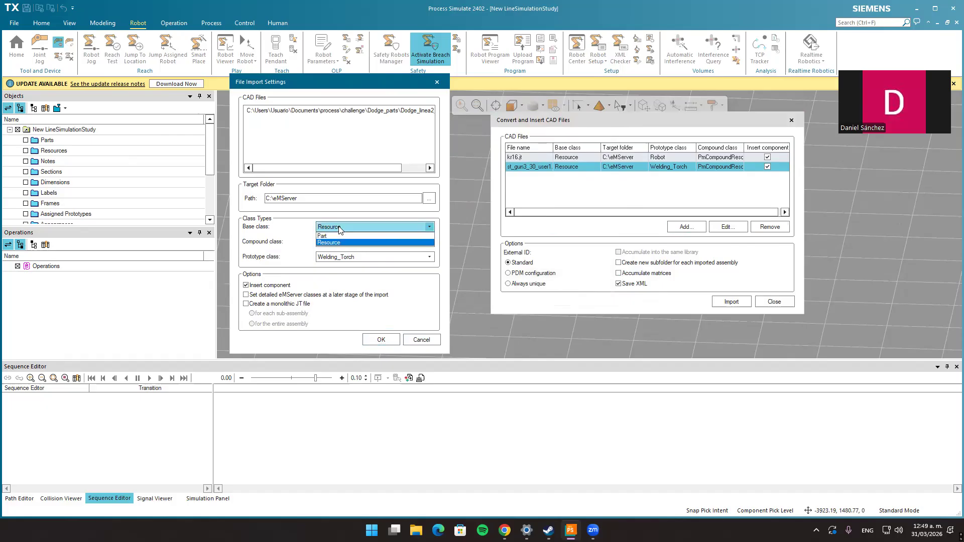
left_click(333, 236)
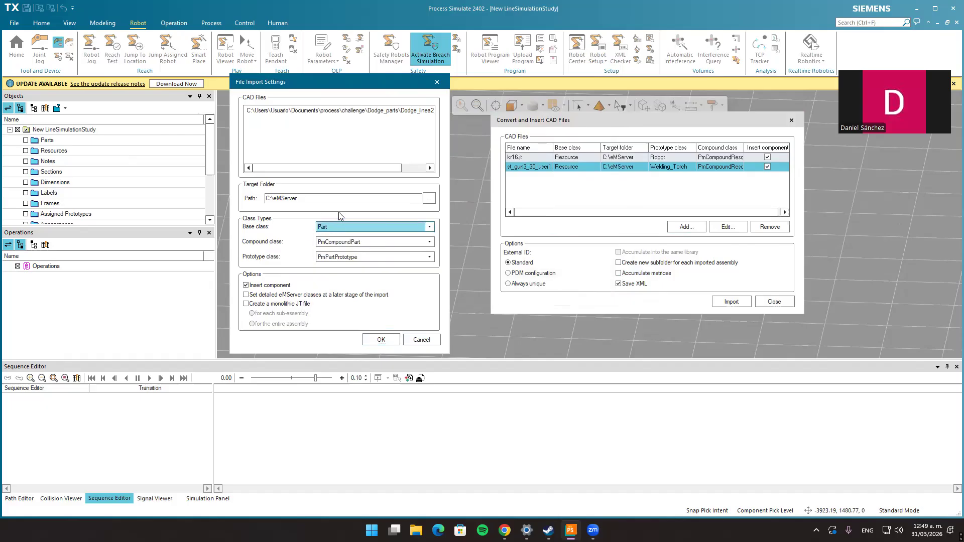
left_click(382, 340)
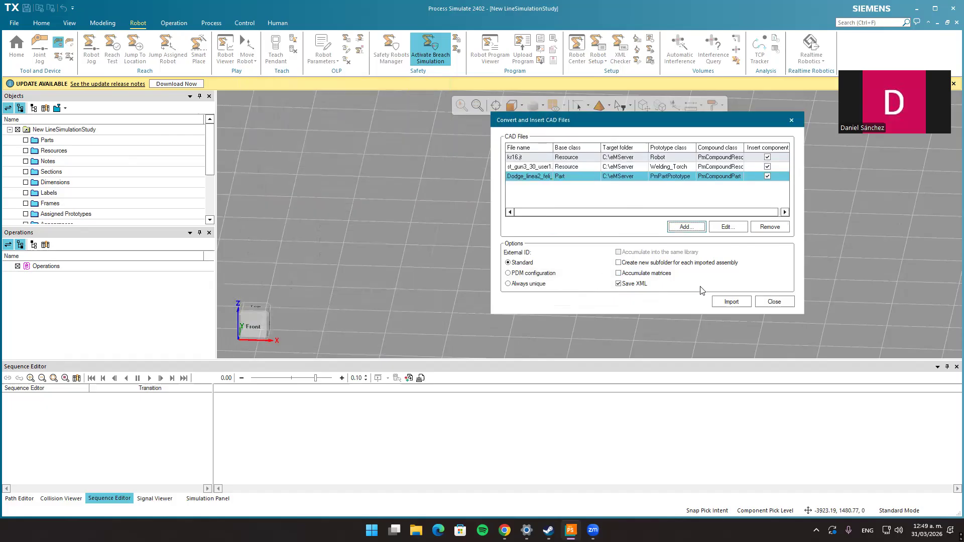
Import the listed robot, welding gun and Dodge body files into the study and close the import dialogs.
left_click(731, 301)
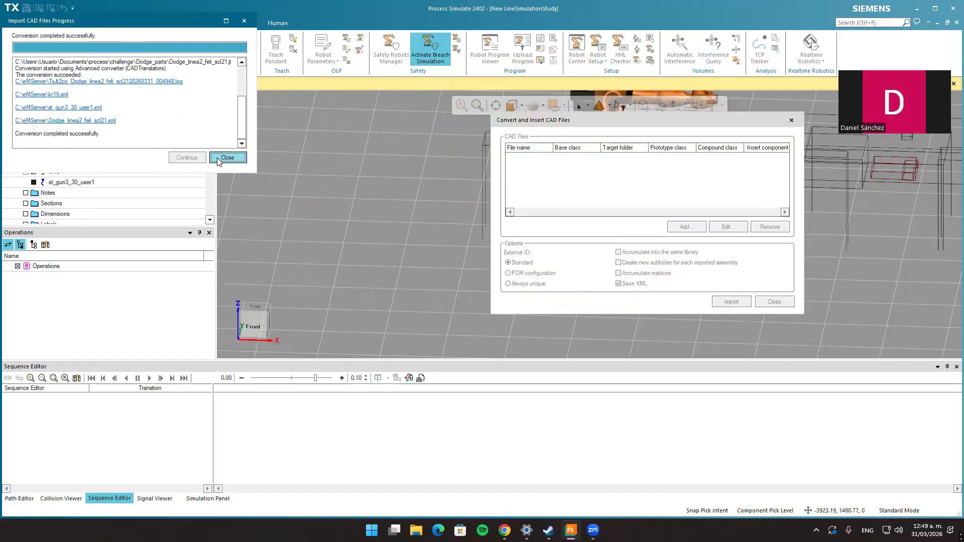
left_click(226, 158)
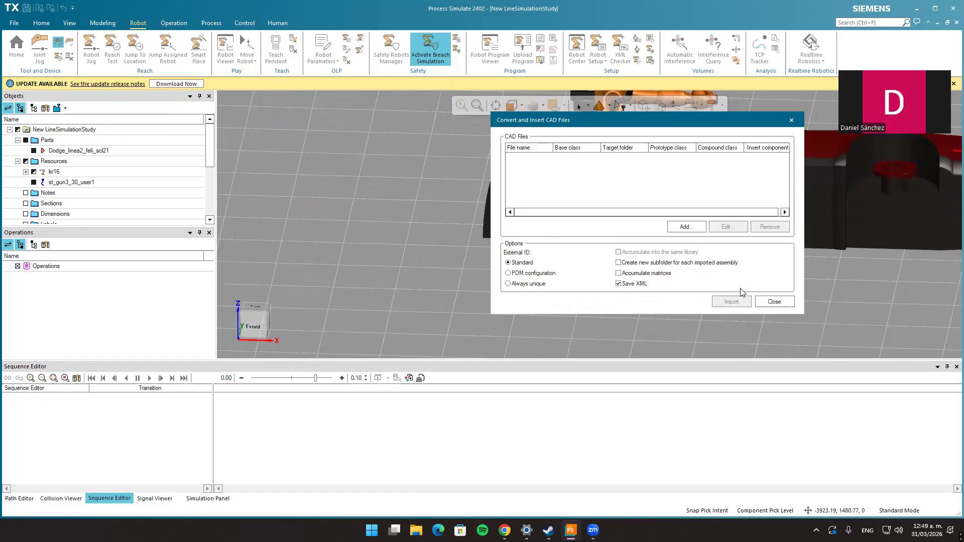
left_click(774, 302)
Raise the Dodge body along the Z axis with the Placement Manipulator.
scroll(726, 227, "down", 4)
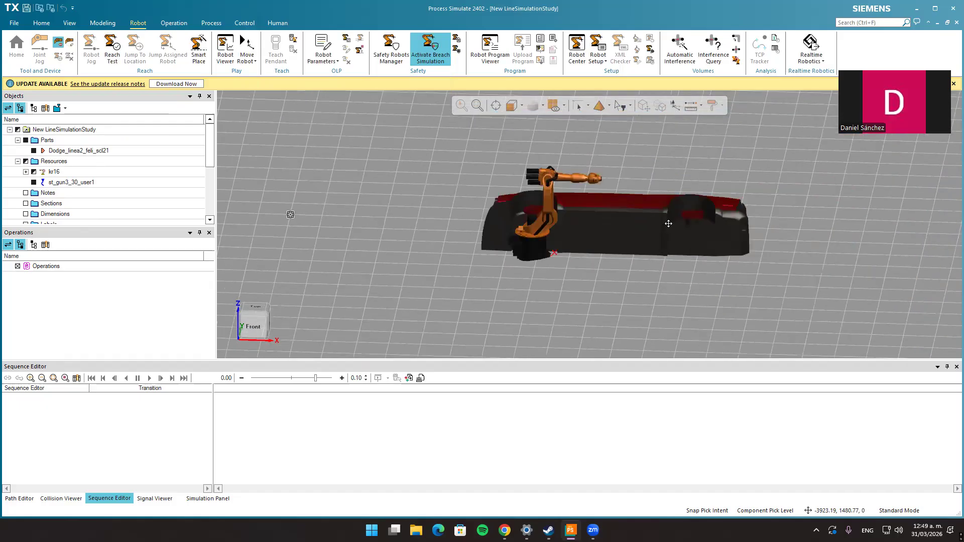
scroll(611, 228, "up", 3)
left_click(604, 221)
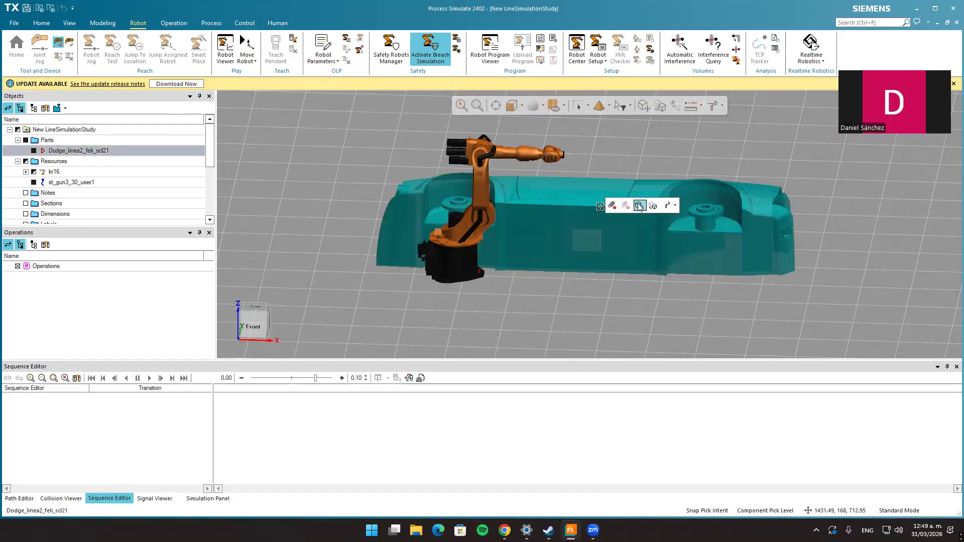
left_click(636, 206)
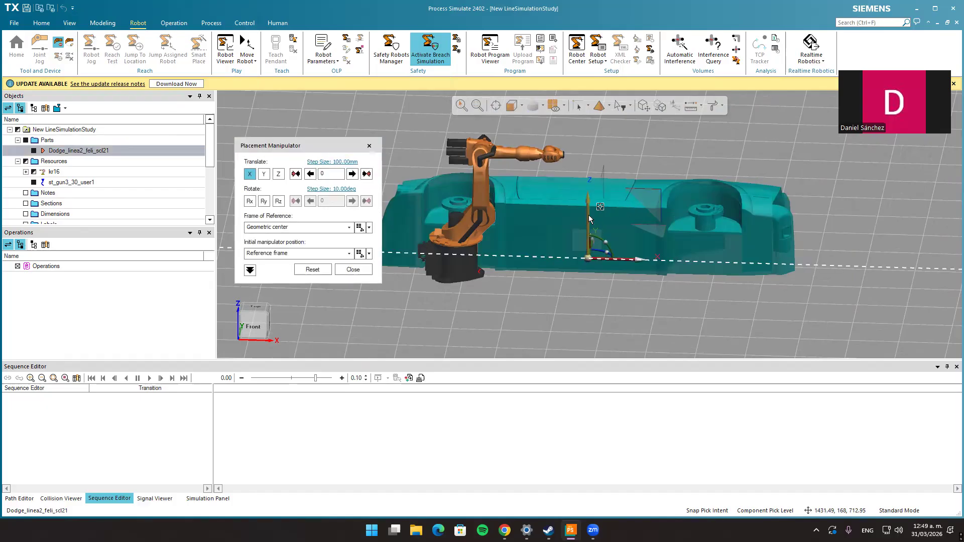
left_click_drag(589, 216, 591, 159)
Rotate the Dodge body -90 degrees about its Z axis.
left_click_drag(607, 193, 633, 214)
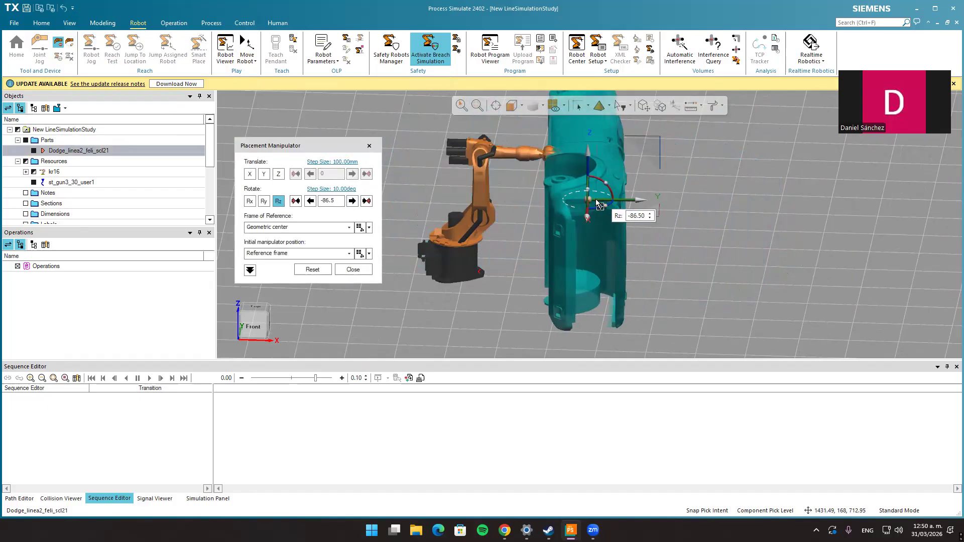
double_click(635, 216)
key("BackSpace")
type("-90")
key("Return")
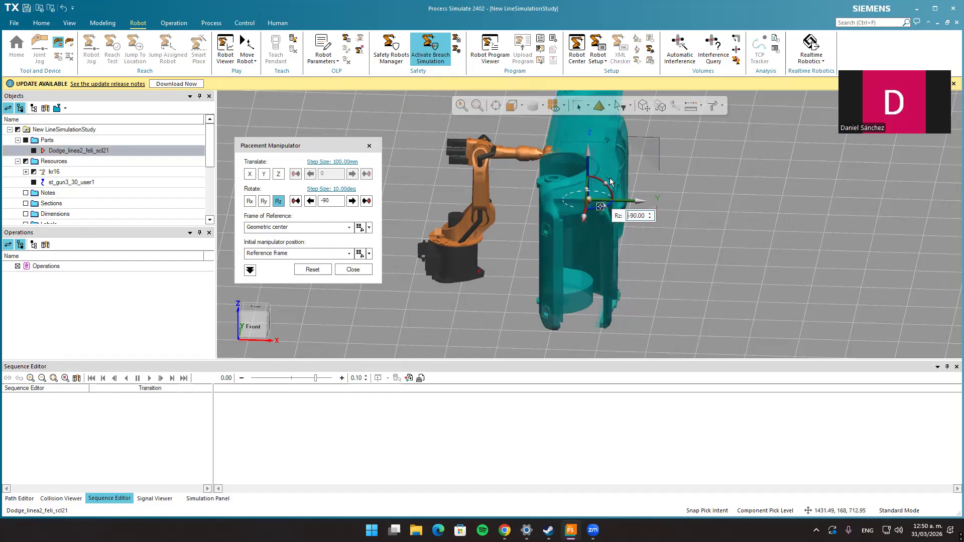
Rotate the Dodge body 90 degrees about its X axis.
left_click_drag(606, 181, 564, 176)
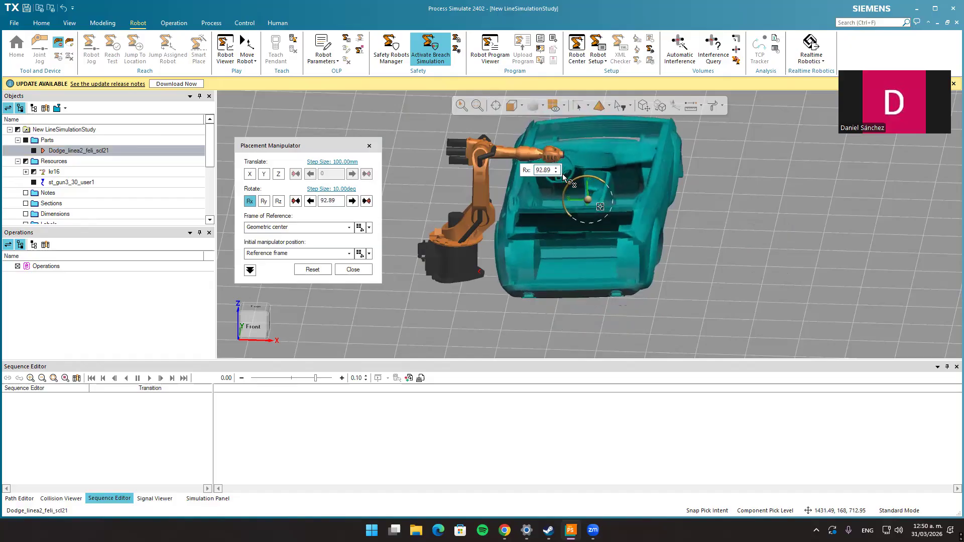
type("90")
key("Return")
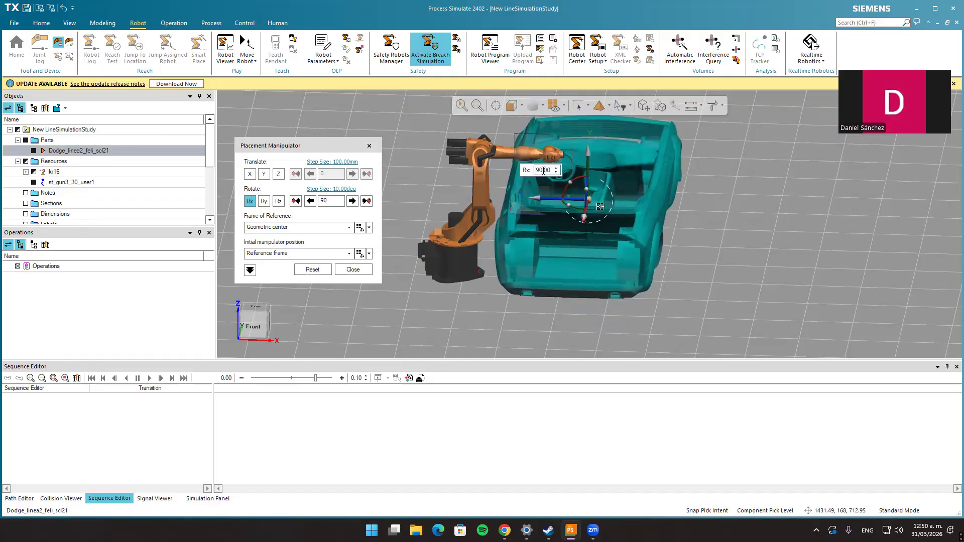
From the front view, lower the Dodge body about 211 mm along its Y axis and adjust its distance from the robot along Z.
left_click(253, 326)
left_click_drag(537, 217, 567, 217)
left_click_drag(615, 170, 613, 190)
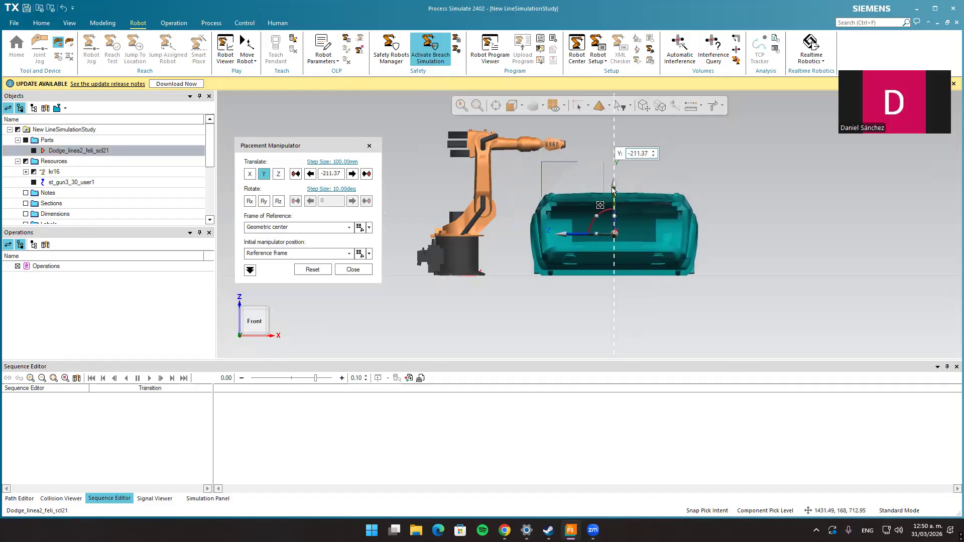
left_click_drag(566, 233, 568, 233)
Shift the Dodge body about 251 mm along its X axis and close the Placement Manipulator.
middle_click_drag(736, 213, 709, 189)
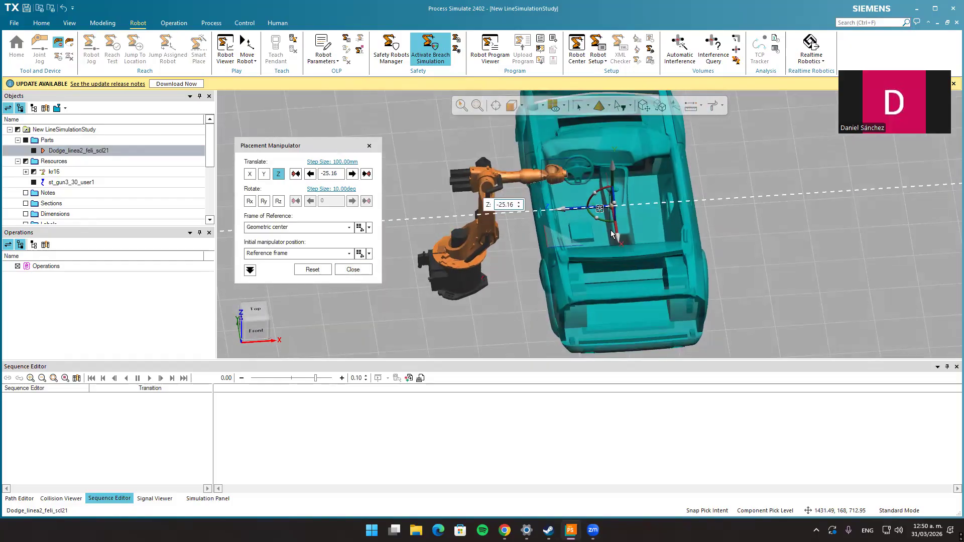
left_click_drag(612, 234, 618, 251)
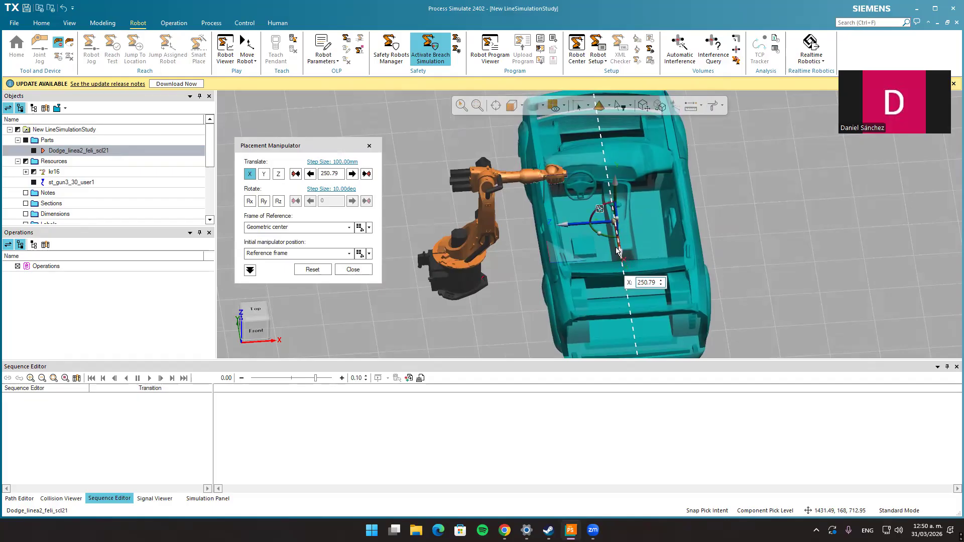
left_click(353, 269)
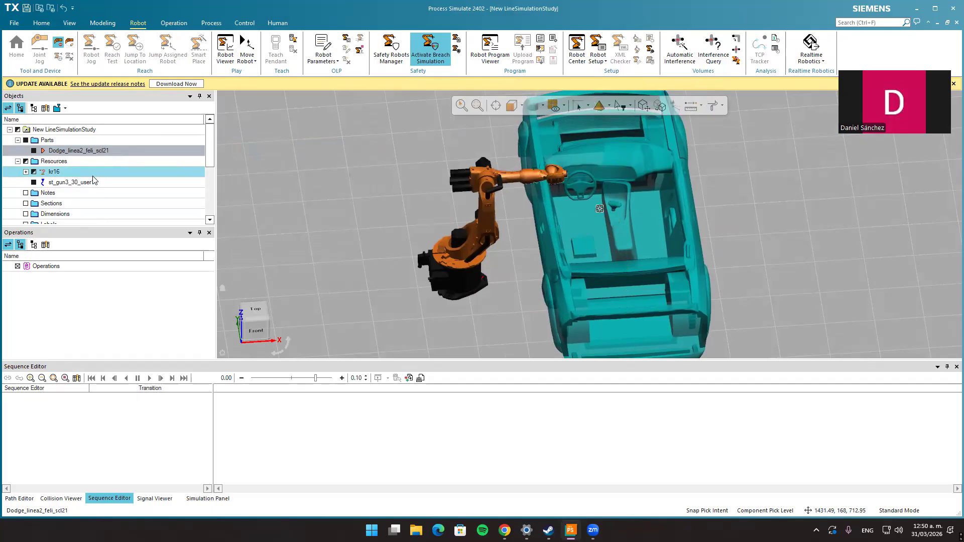
Raise st_gun3_30_user1 about 5260 mm along the Z axis with the Placement Manipulator to clear it from the robot.
left_click(71, 182)
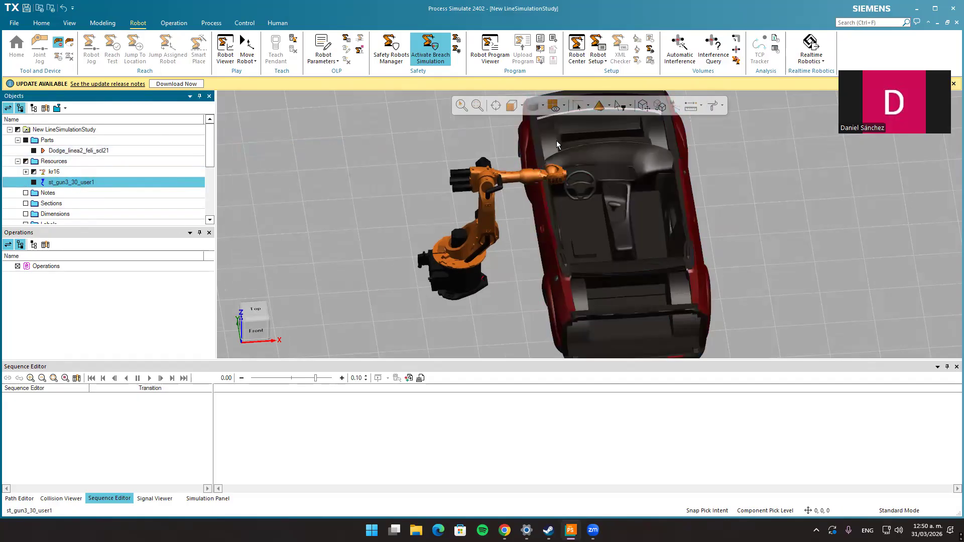
left_click(643, 107)
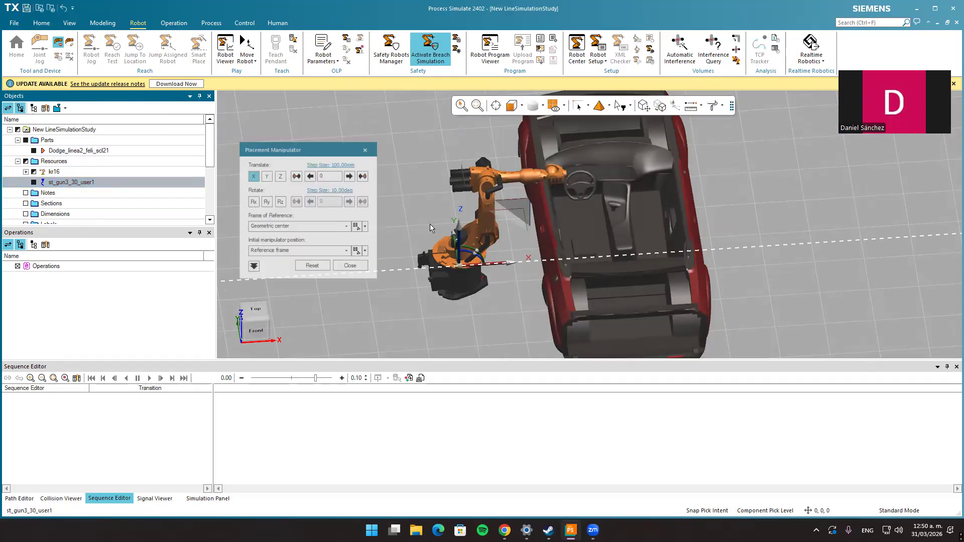
scroll(479, 217, "down", 3)
scroll(478, 217, "down", 2)
left_click_drag(476, 196, 495, 98)
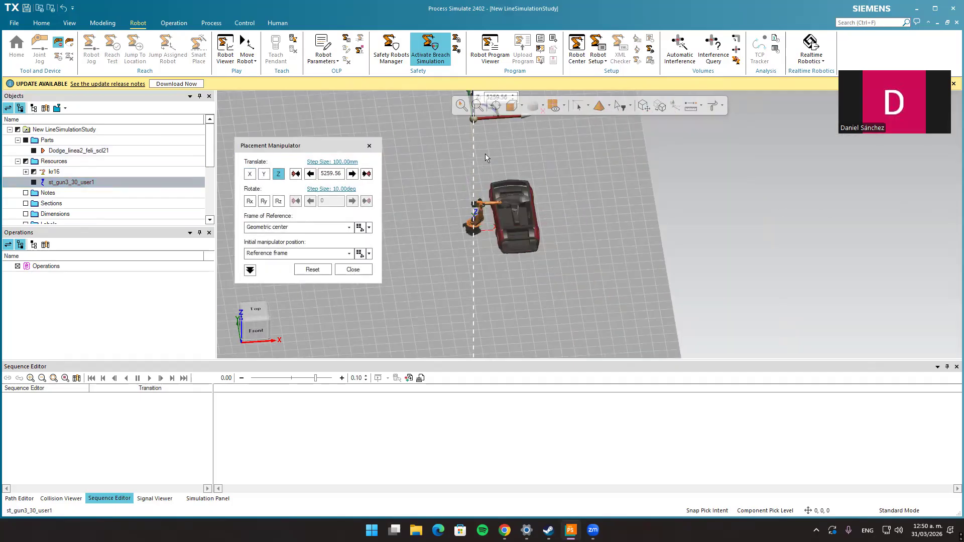
left_click(495, 106)
left_click(353, 270)
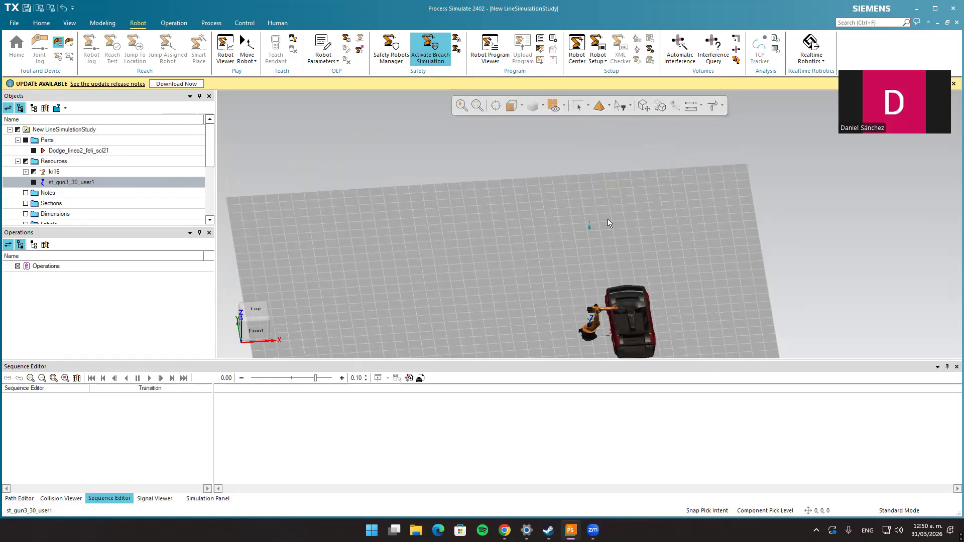
Set the modeling scope on st_gun3_30_user1.
scroll(608, 219, "up", 5)
scroll(567, 248, "up", 2)
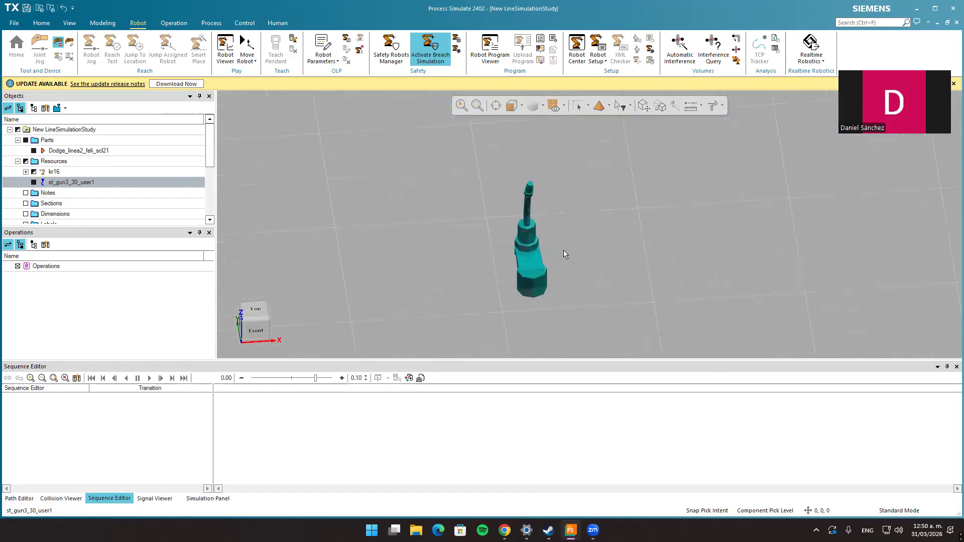
mouse_move(563, 250)
middle_mouse_down()
mouse_move(564, 238)
mouse_move(559, 254)
middle_mouse_up()
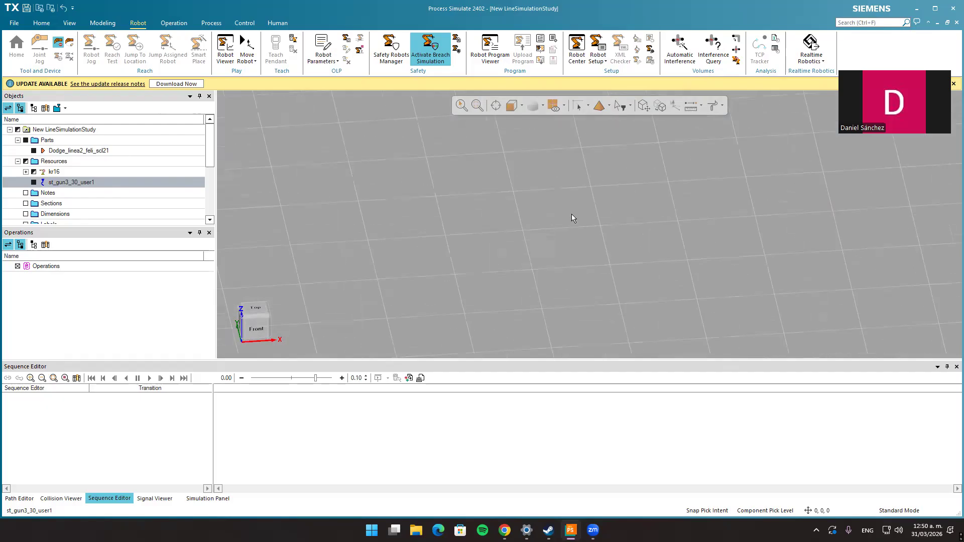
middle_click_drag(571, 214, 542, 284)
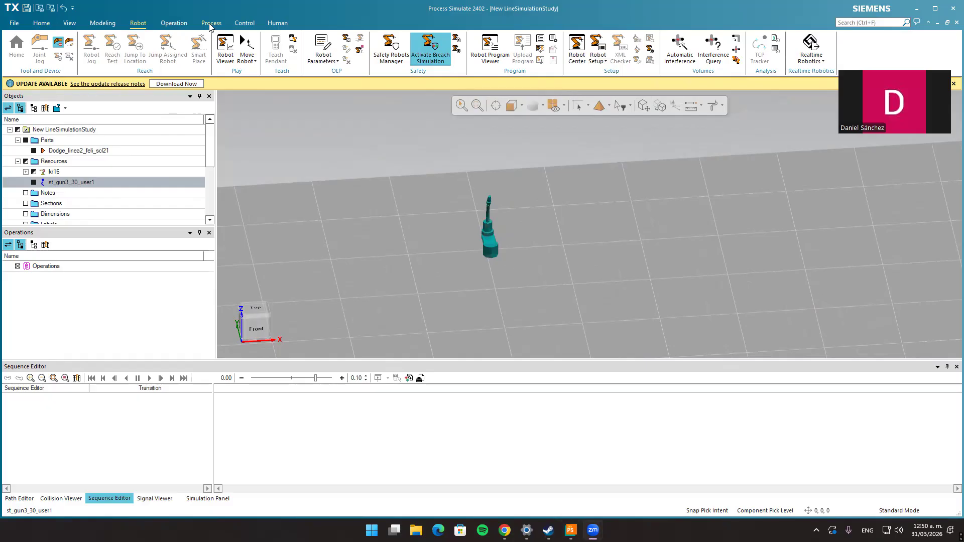
left_click(101, 24)
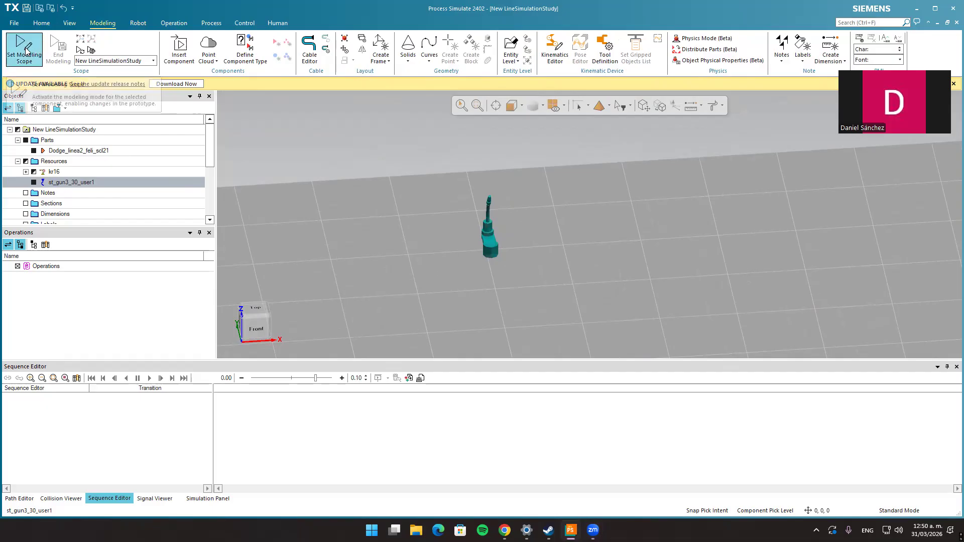
left_click(24, 50)
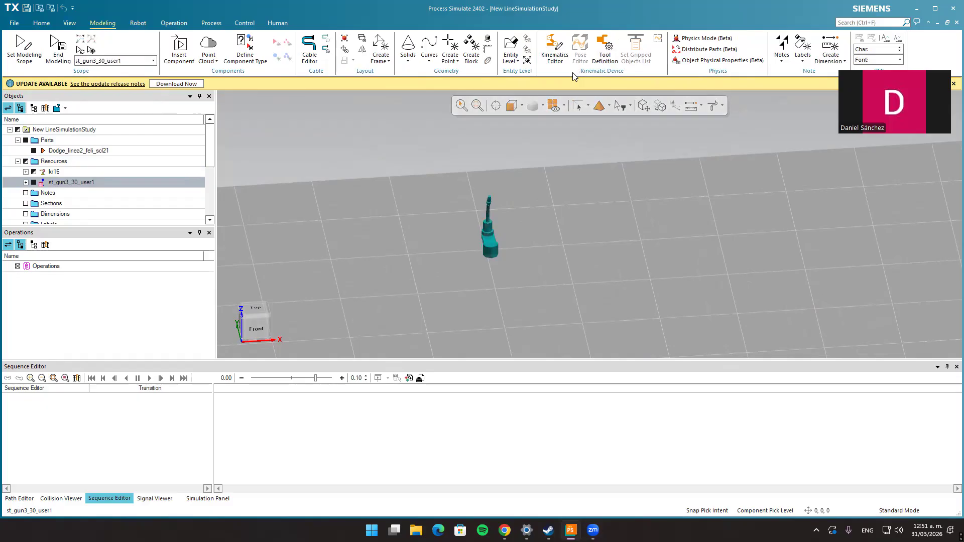
Start Tool Definition for the gun, accepting default kinematics and poses, and keep the tool type as Gun.
left_click(605, 51)
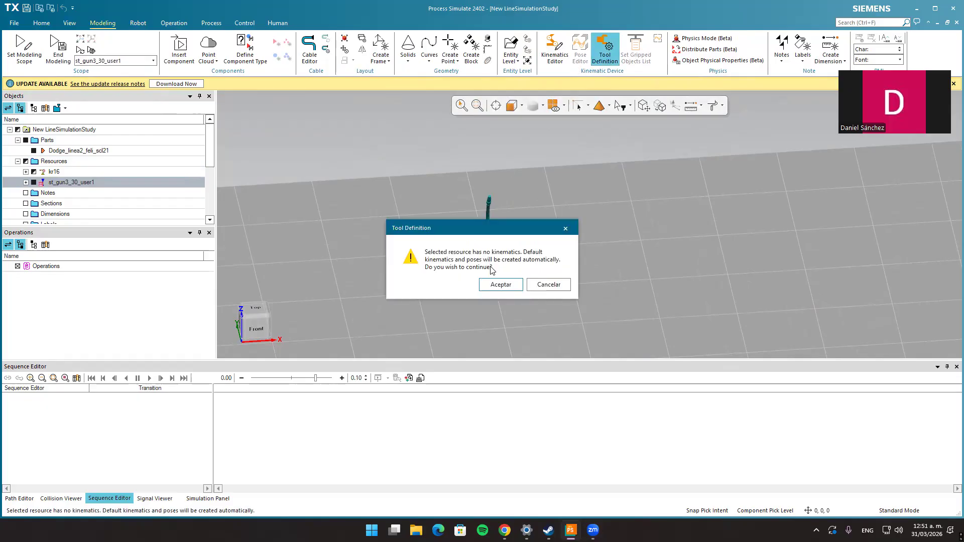
left_click(501, 285)
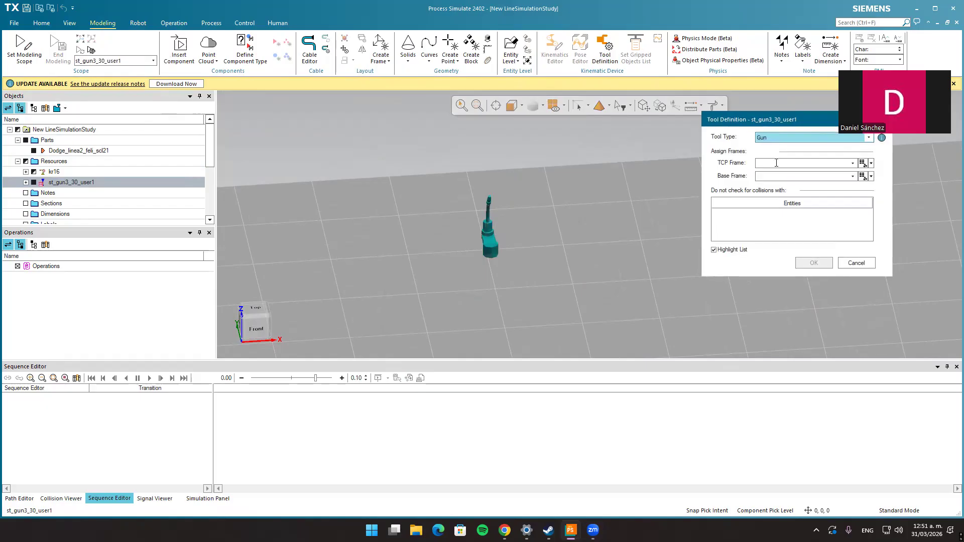
left_click(776, 138)
left_click(773, 138)
Assign the base frame of the tool by picking the body at the gun's mounting end.
left_click(762, 176)
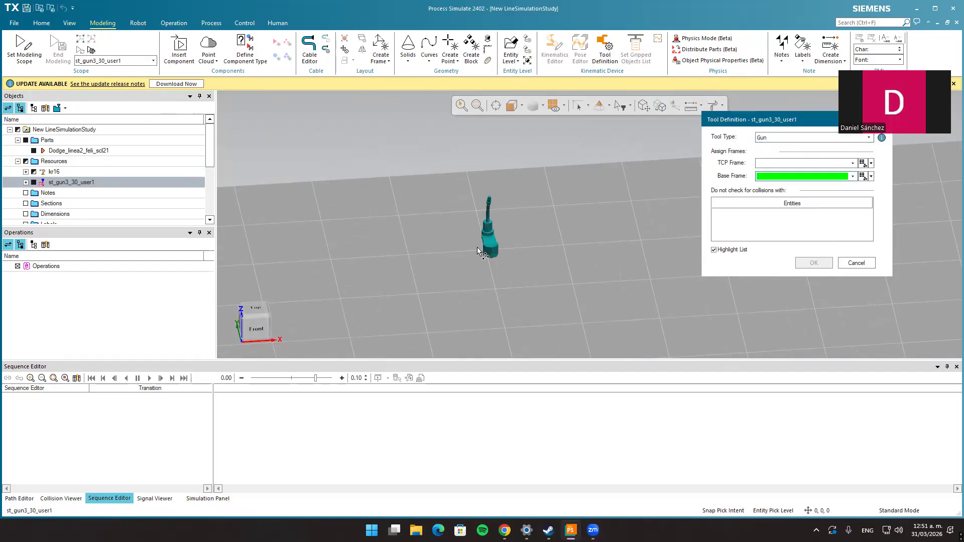
scroll(477, 247, "up", 5)
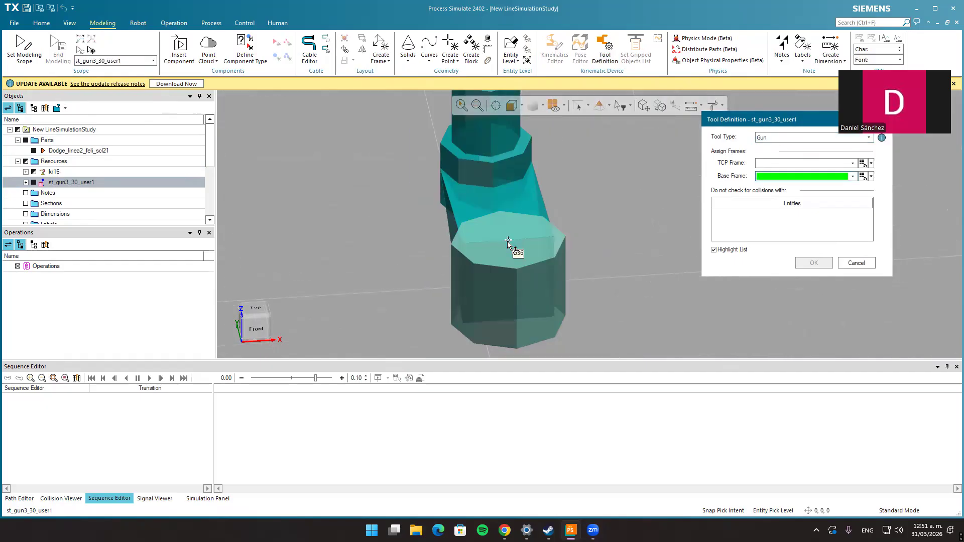
left_click(508, 243)
mouse_move(574, 232)
middle_mouse_down()
mouse_move(466, 233)
mouse_move(589, 224)
middle_mouse_up()
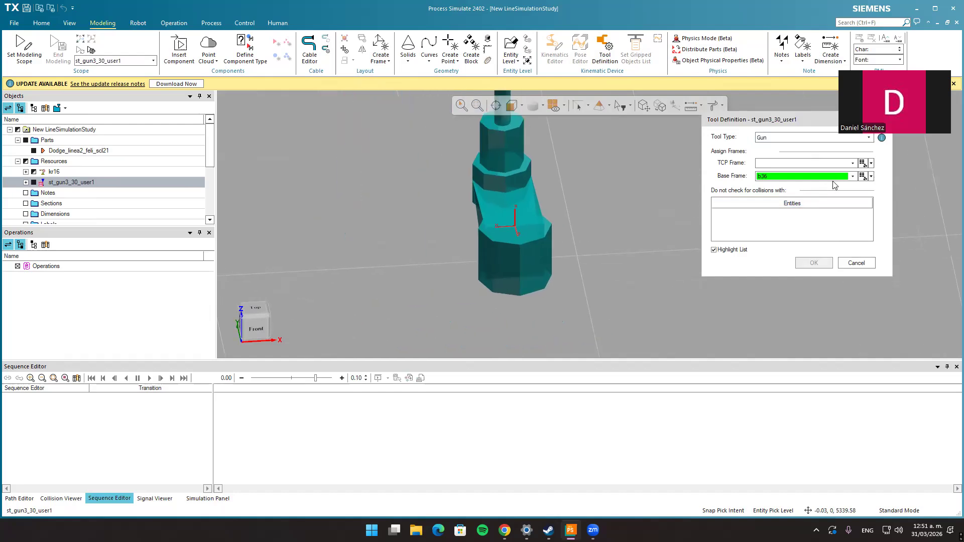
Lower the base frame's location to the gun's underside, at a Z of about 5259 mm.
left_click(862, 176)
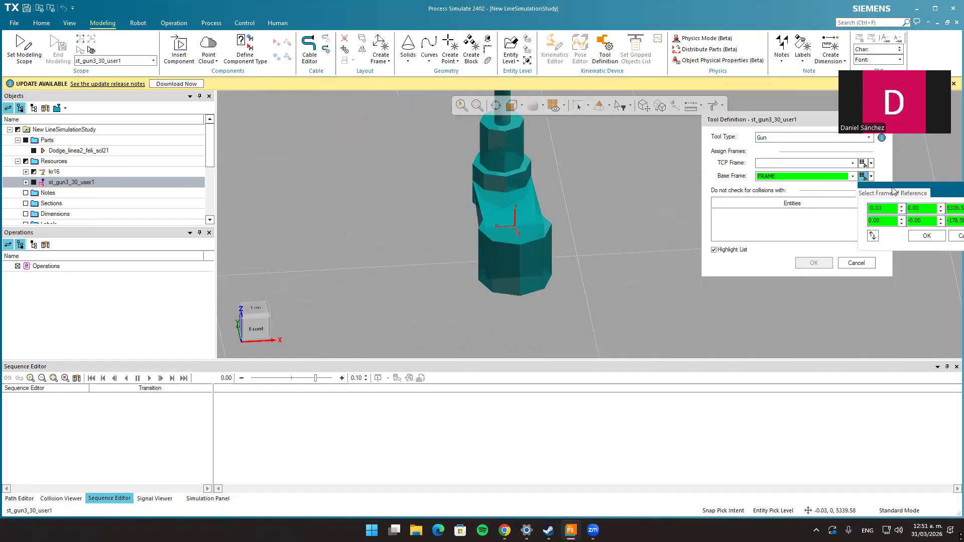
left_click_drag(922, 193, 827, 189)
left_click(255, 326)
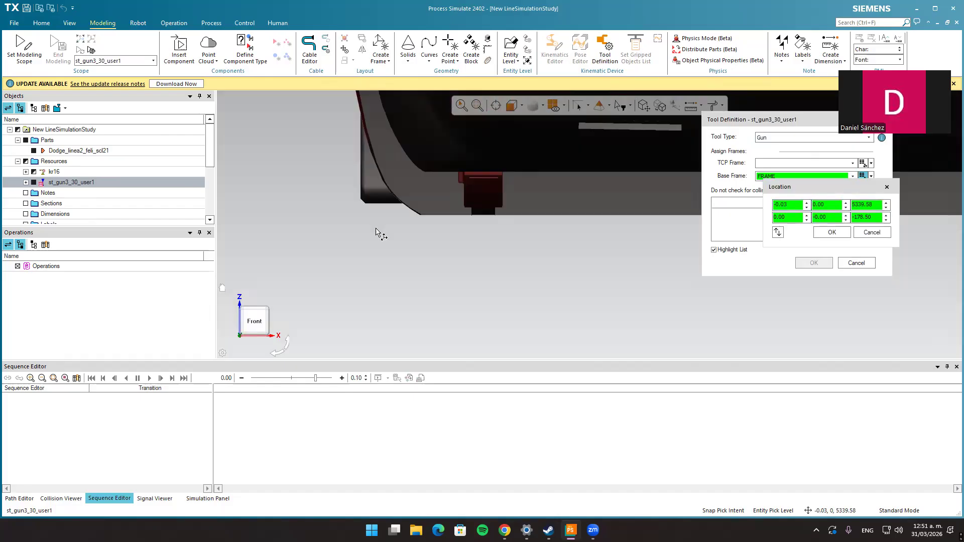
left_click(495, 106)
middle_click_drag(647, 271, 591, 186)
left_click(885, 208)
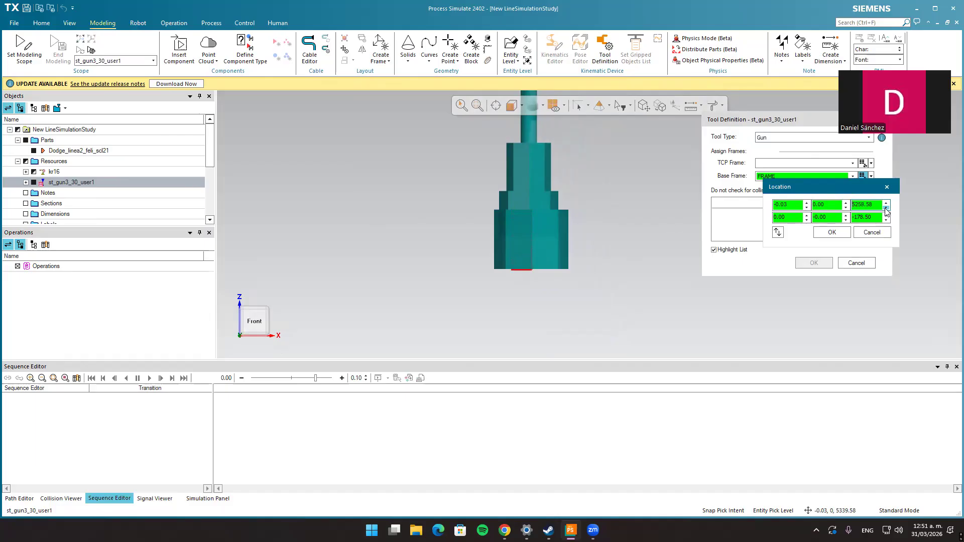
left_click(832, 233)
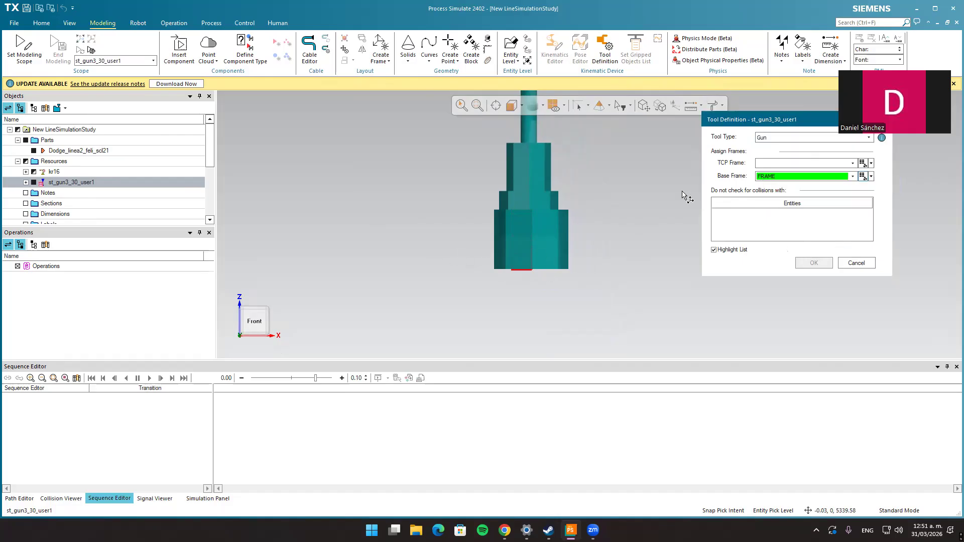
Display the gun's placement axes for comparison and set the base frame's rotation about Z to 0.
left_click(643, 106)
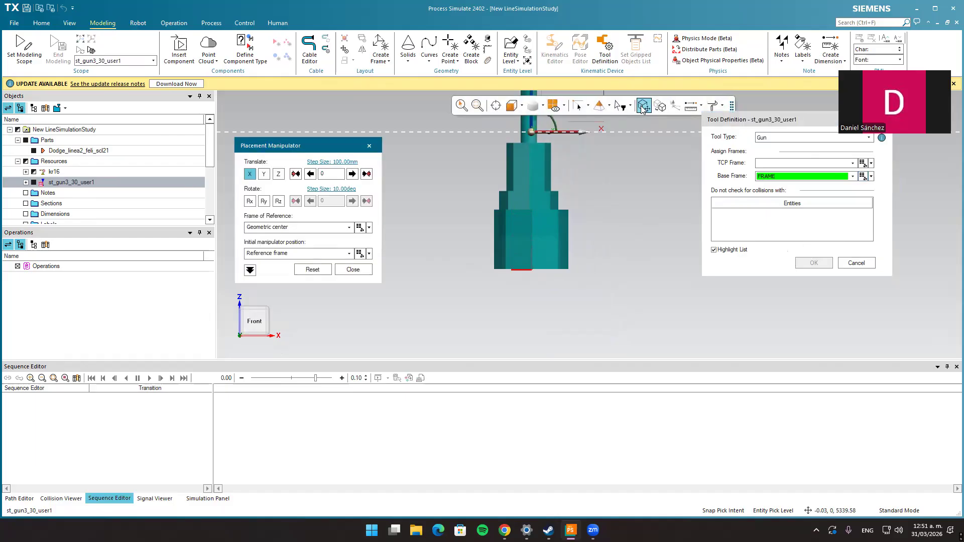
scroll(587, 168, "down", 2)
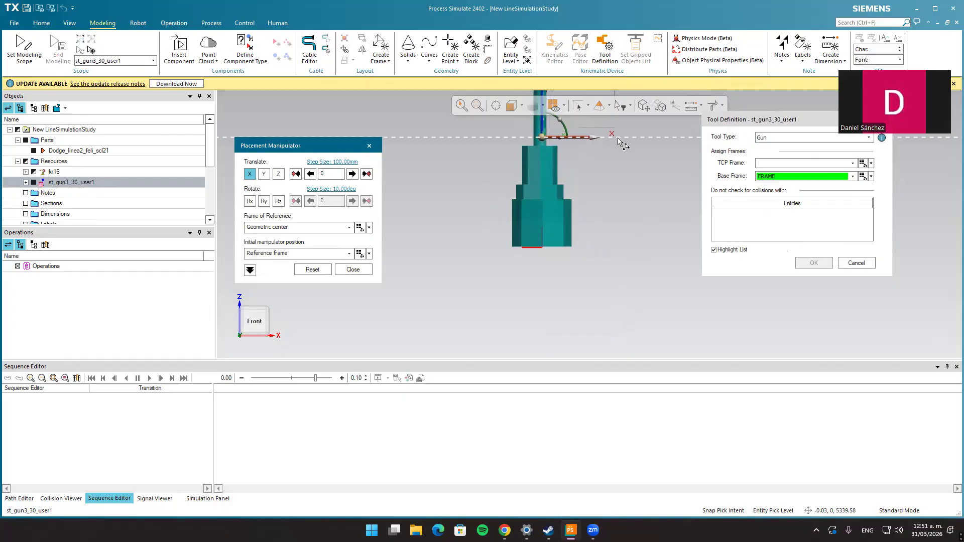
middle_click_drag(572, 268, 530, 264)
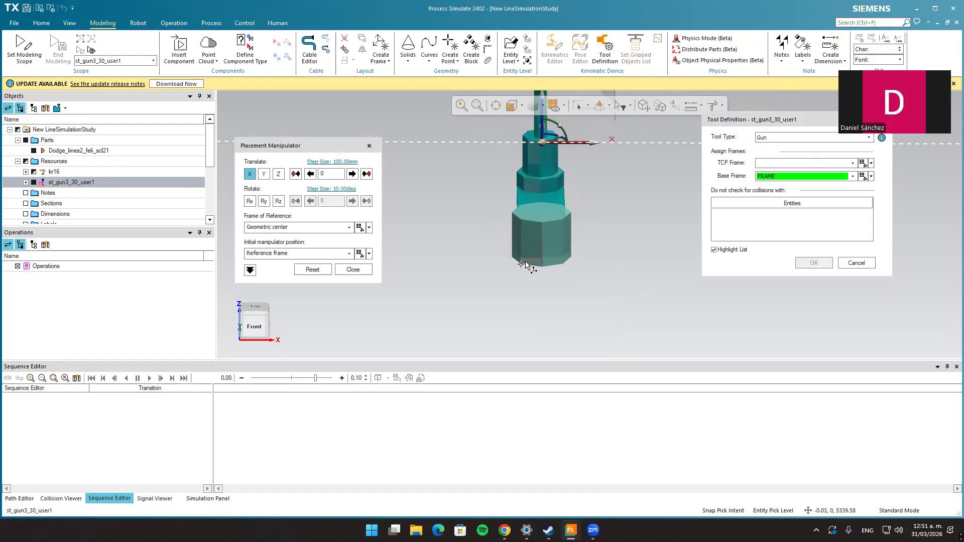
scroll(531, 264, "up", 5)
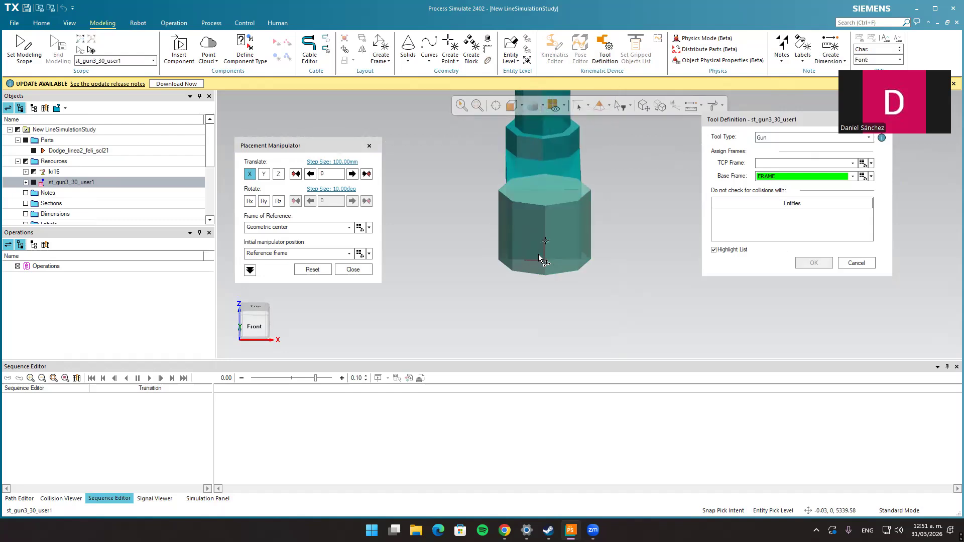
middle_click_drag(587, 201, 579, 220)
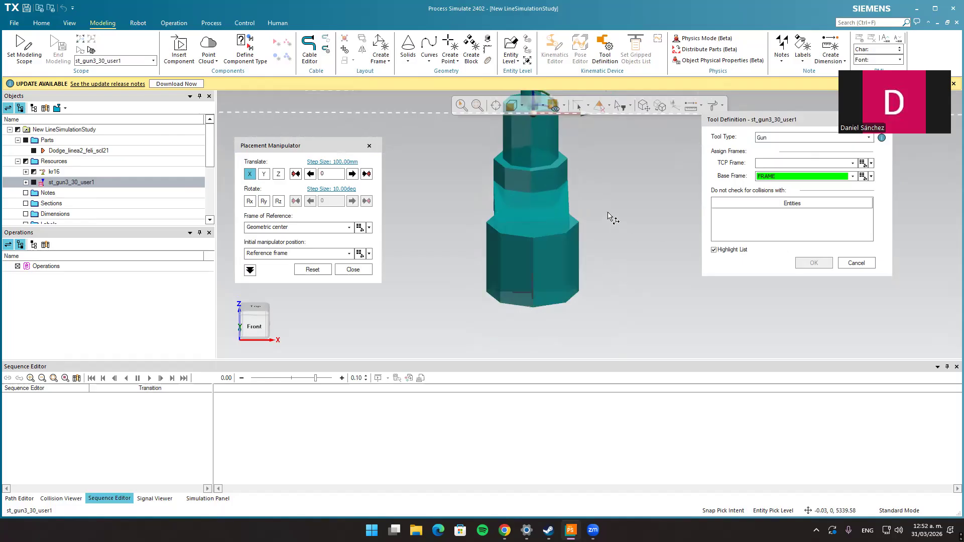
scroll(608, 216, "down", 2)
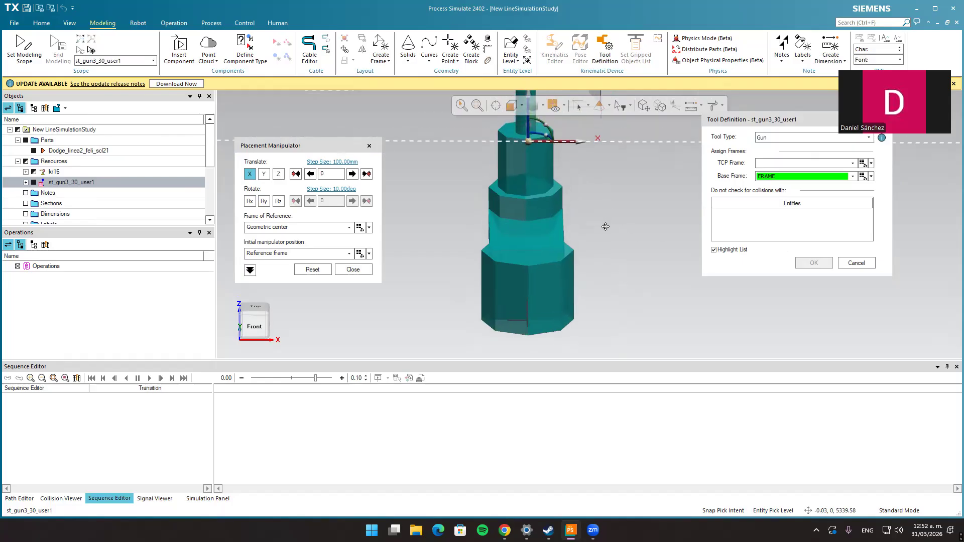
left_click(862, 176)
double_click(896, 221)
type("0")
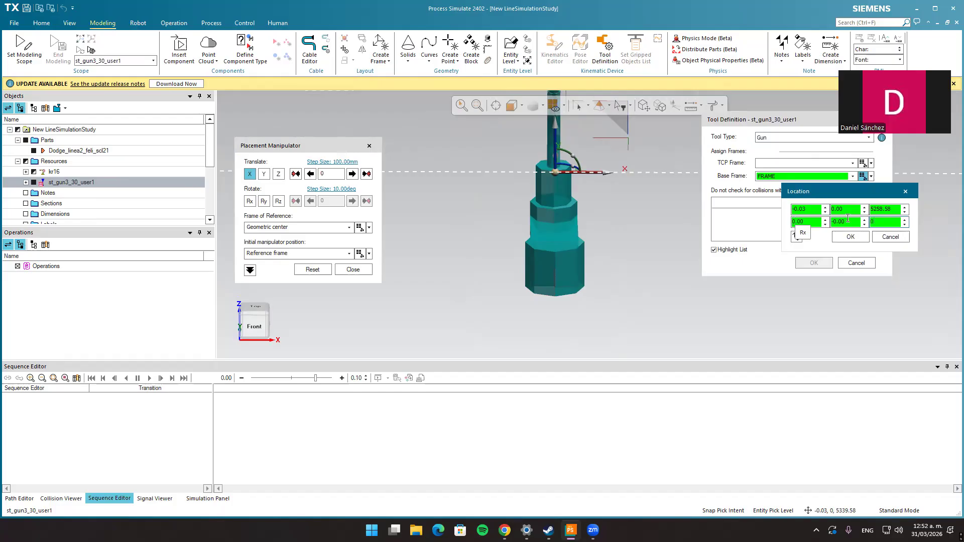
left_click(850, 236)
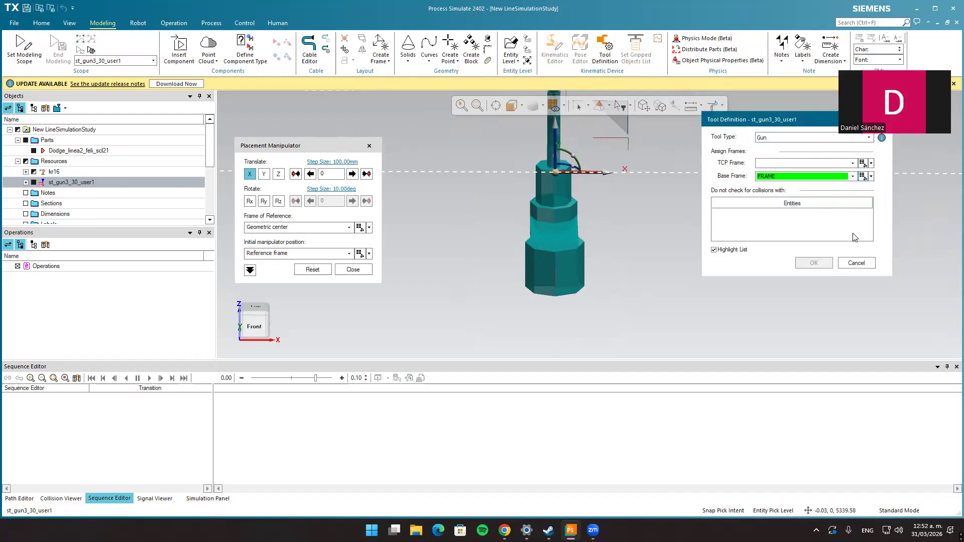
scroll(609, 281, "up", 5)
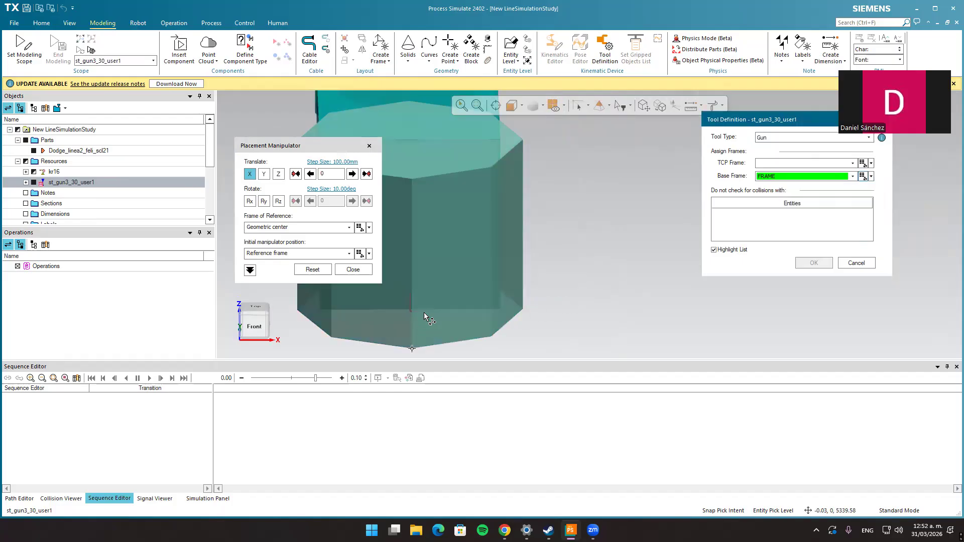
scroll(433, 304, "down", 5)
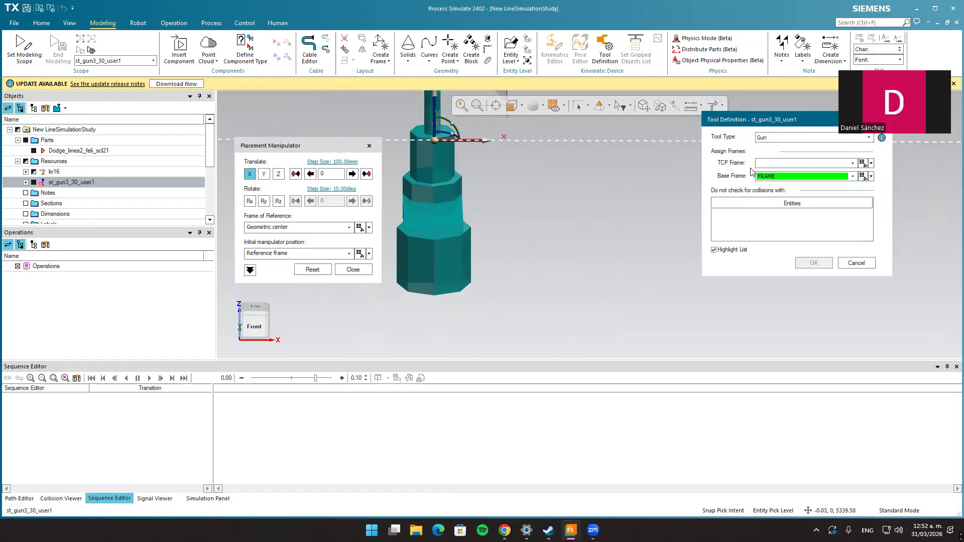
Assign the tool's TCP frame by picking the flat end face at the gun's tip.
left_click(774, 163)
middle_click_drag(563, 179, 572, 198, "ctrl")
right_click_drag(572, 198, 587, 263)
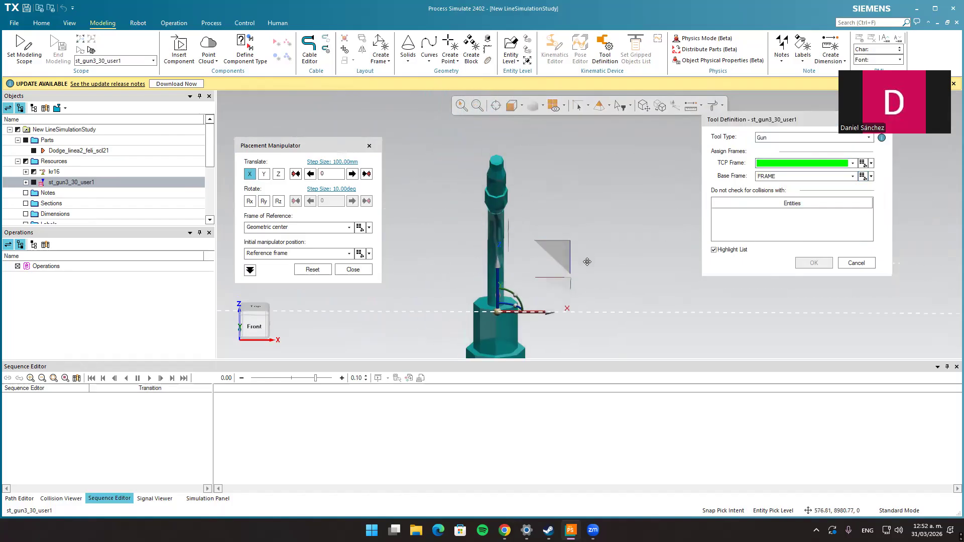
scroll(485, 171, "up", 8)
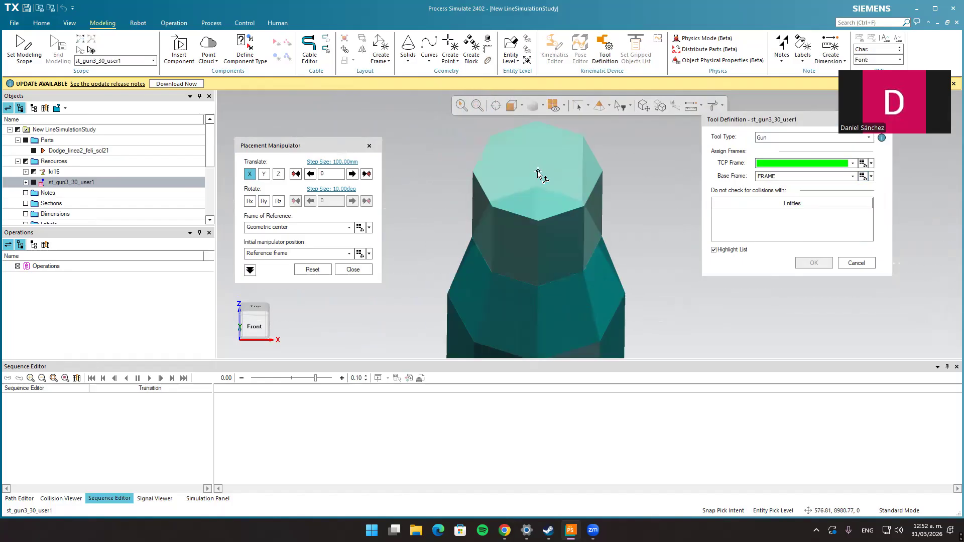
left_click(538, 173)
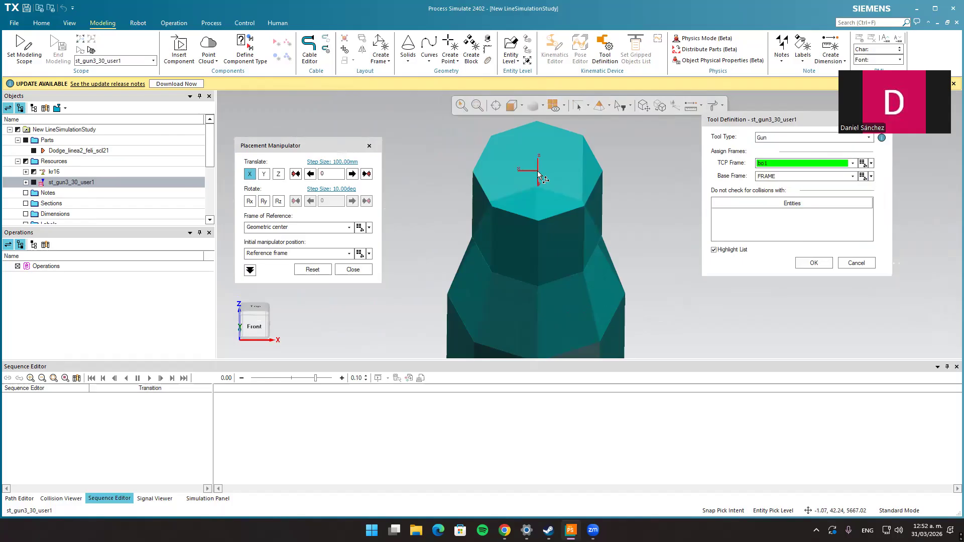
Flip the TCP frame's direction so that its rotation about X is 150.
left_click(862, 163)
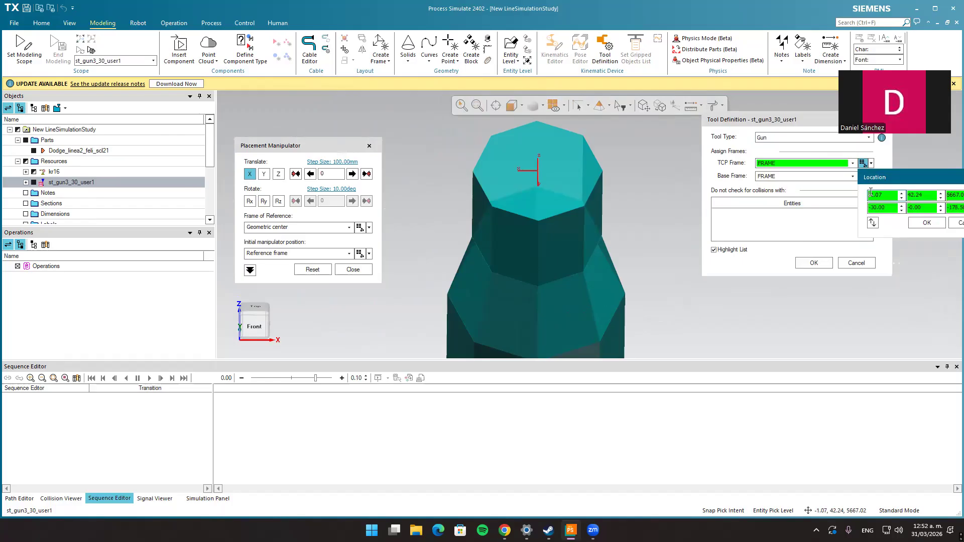
left_click(873, 223)
scroll(543, 201, "down", 5)
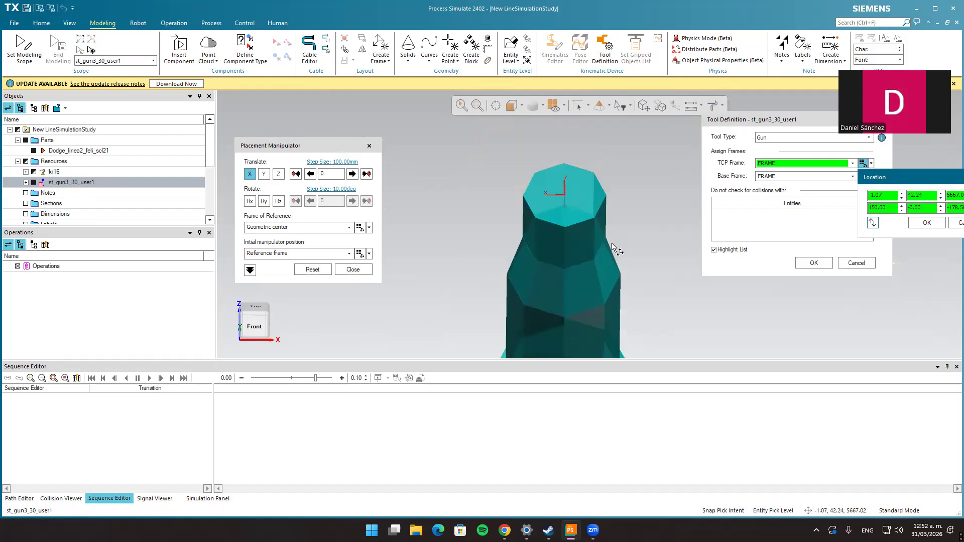
scroll(621, 269, "up", 5)
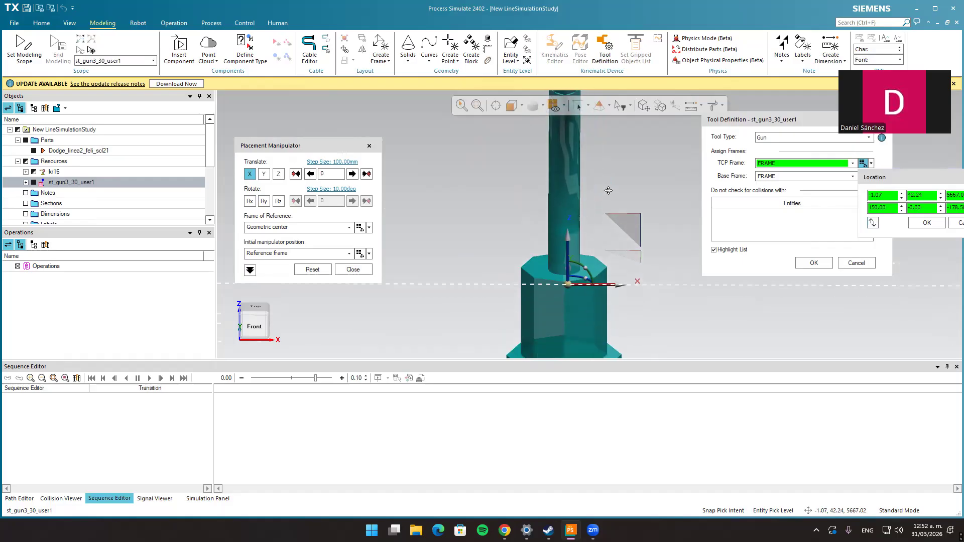
Close the Placement Manipulator and exclude all the gun's bodies, from bo9 through b37, from the tool's collision check.
left_click(752, 215)
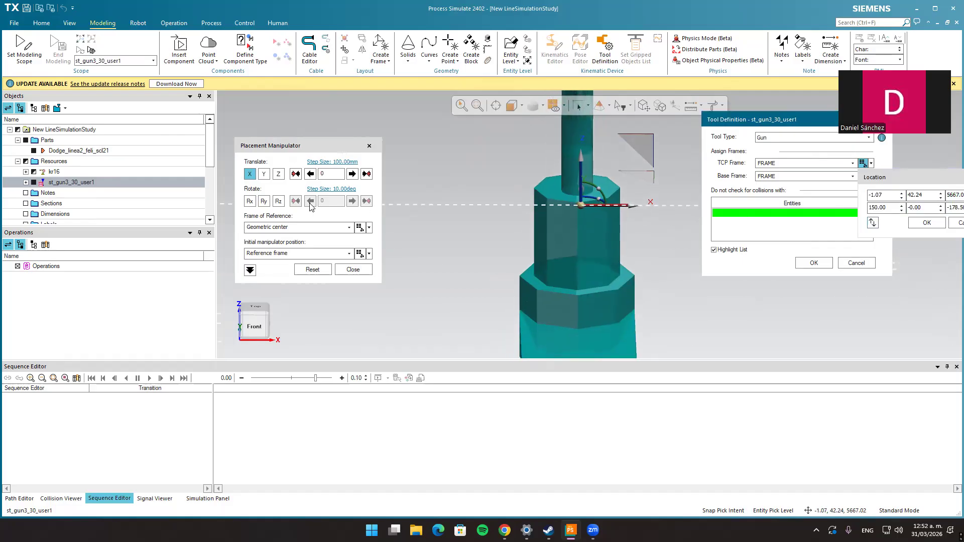
left_click(352, 269)
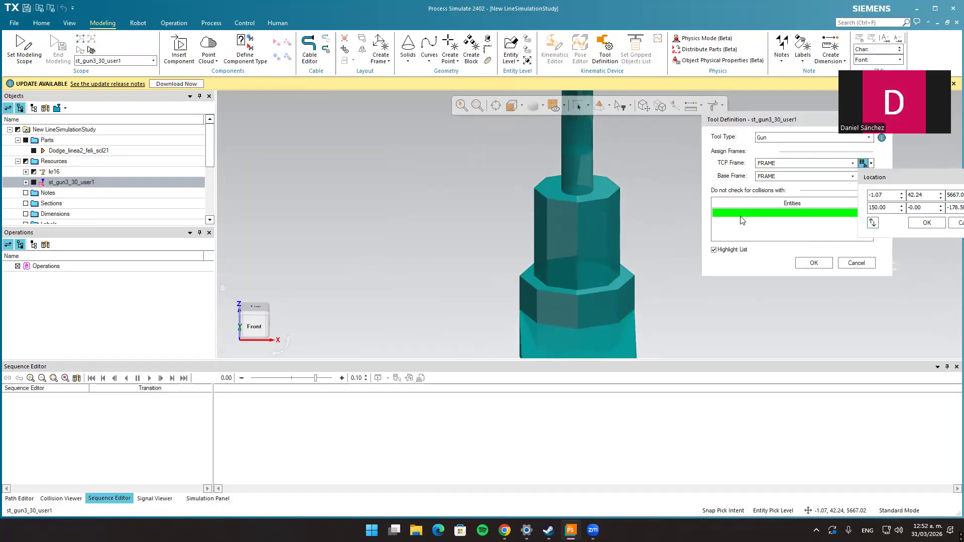
left_click(26, 182)
scroll(51, 173, "down", 1)
left_click(61, 161)
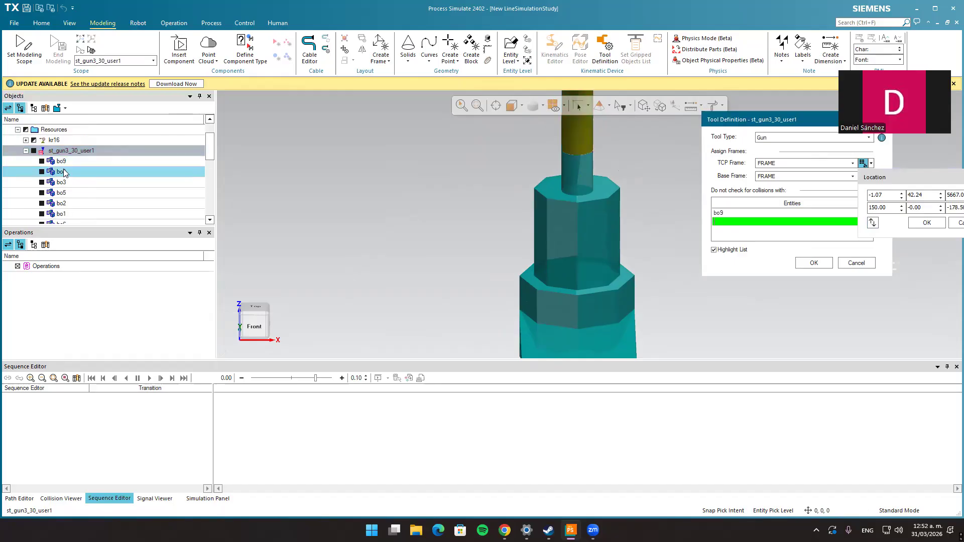
left_click(64, 172)
left_click(64, 183)
left_click(64, 193)
left_click(65, 204)
left_click(66, 214)
left_click(67, 221)
scroll(82, 201, "down", 1)
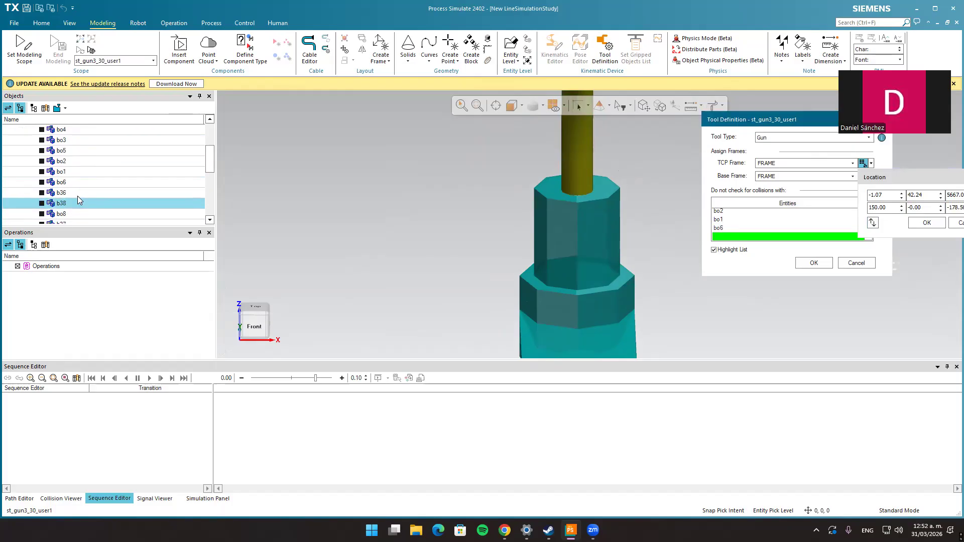
left_click(67, 195)
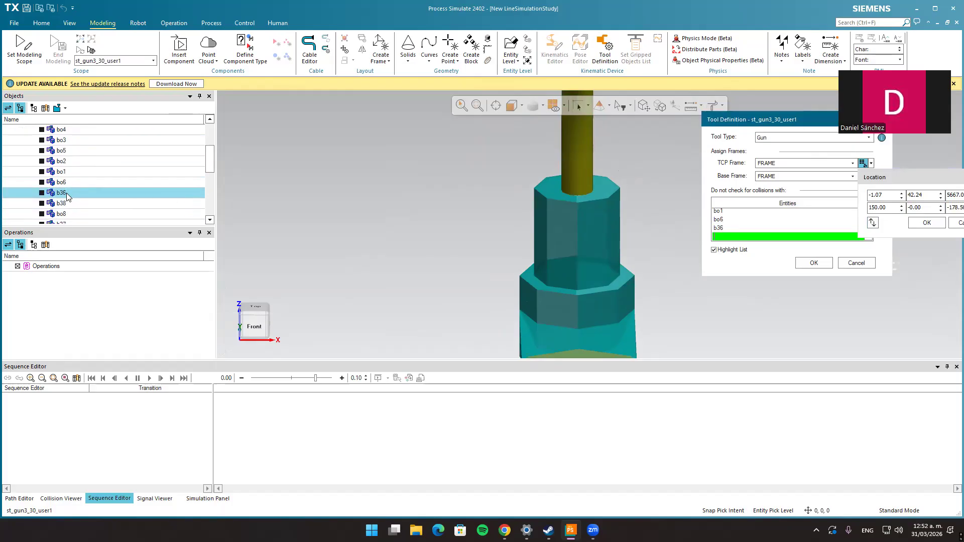
left_click(65, 204)
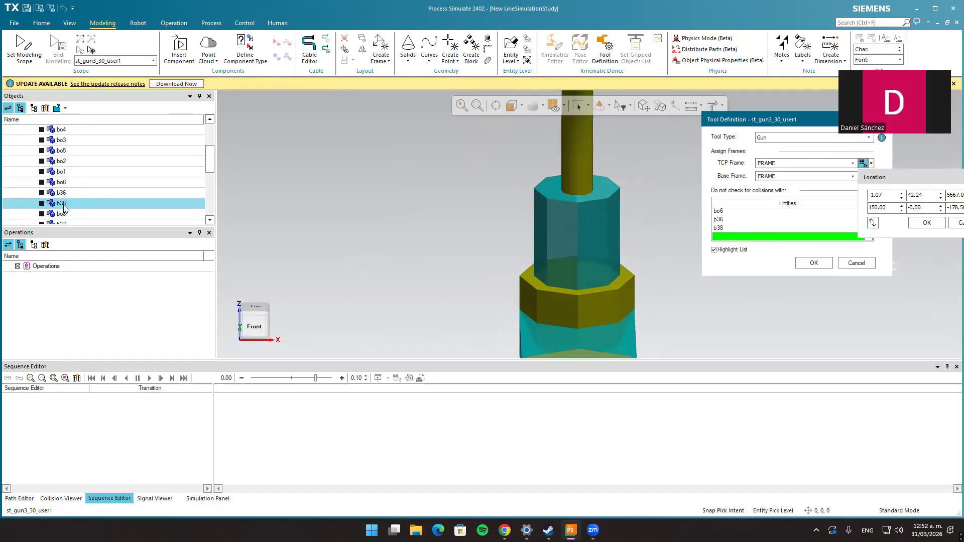
left_click(64, 214)
left_click(65, 223)
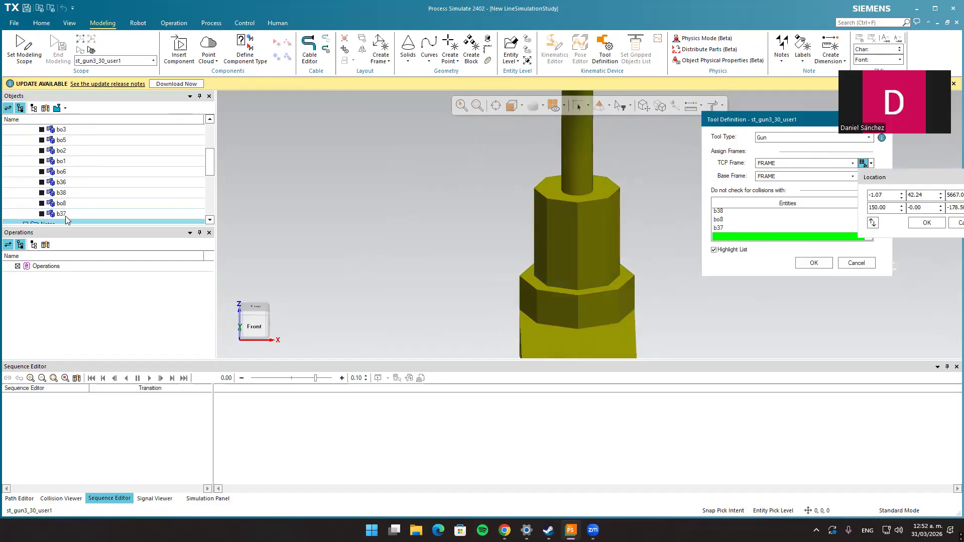
scroll(67, 220, "down", 1)
scroll(477, 211, "down", 5)
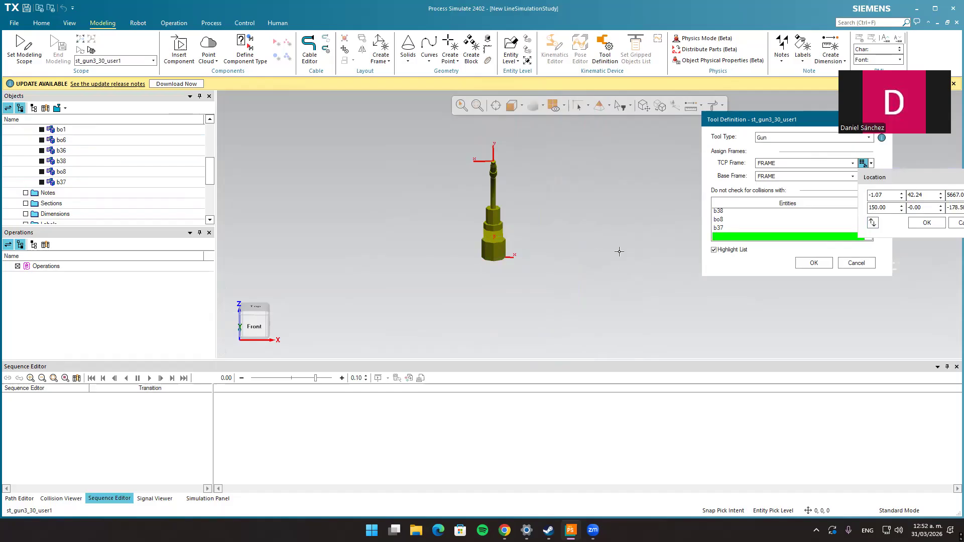
Confirm the gun's tool definition and end its modeling session.
left_click(813, 263)
scroll(586, 258, "down", 3)
middle_click_drag(632, 272, 672, 245)
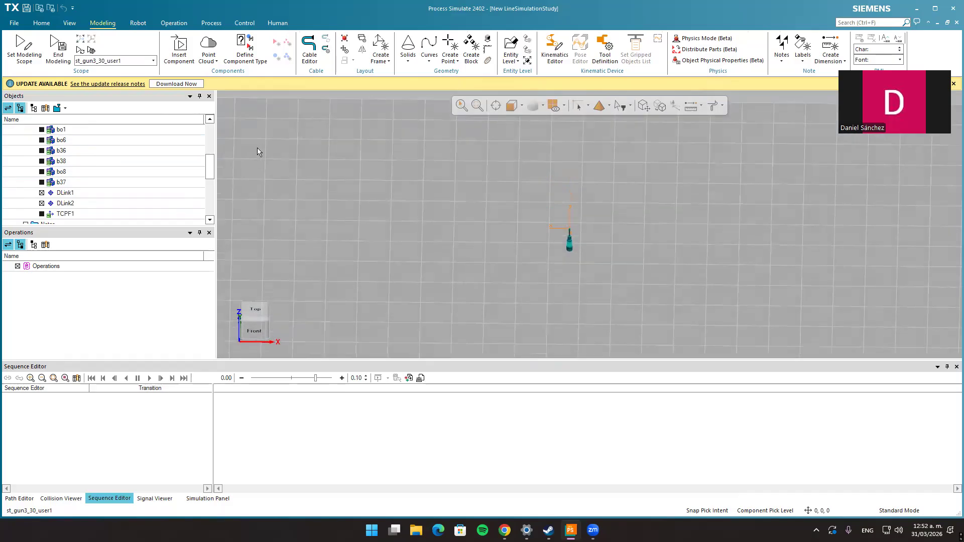
left_click(56, 55)
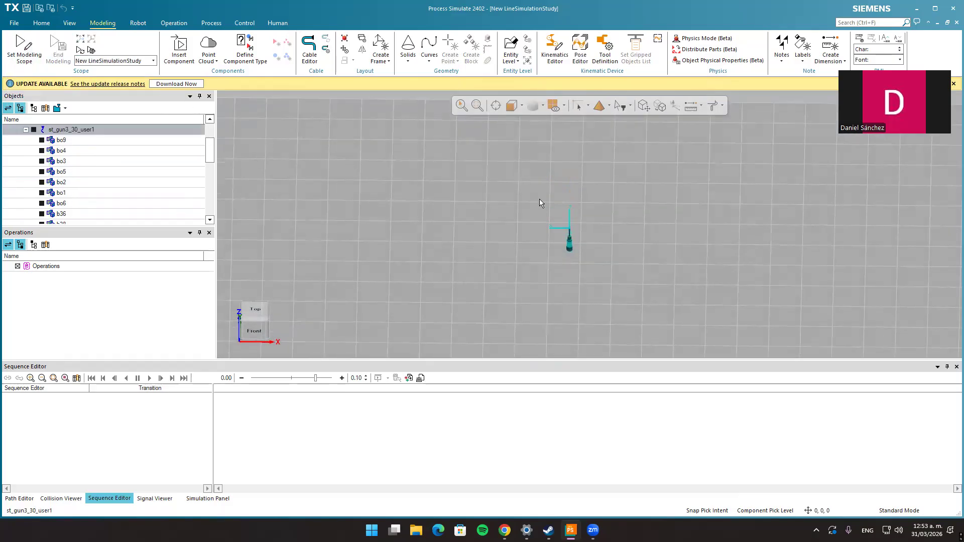
Mount st_gun3_30_user1 on the kr16 robot, matching the gun's Base Frame to the robot's TOOLFRAME.
scroll(542, 204, "down", 6)
scroll(561, 303, "up", 4)
middle_click_drag(555, 277, 656, 292)
scroll(531, 270, "up", 5)
scroll(516, 247, "down", 2)
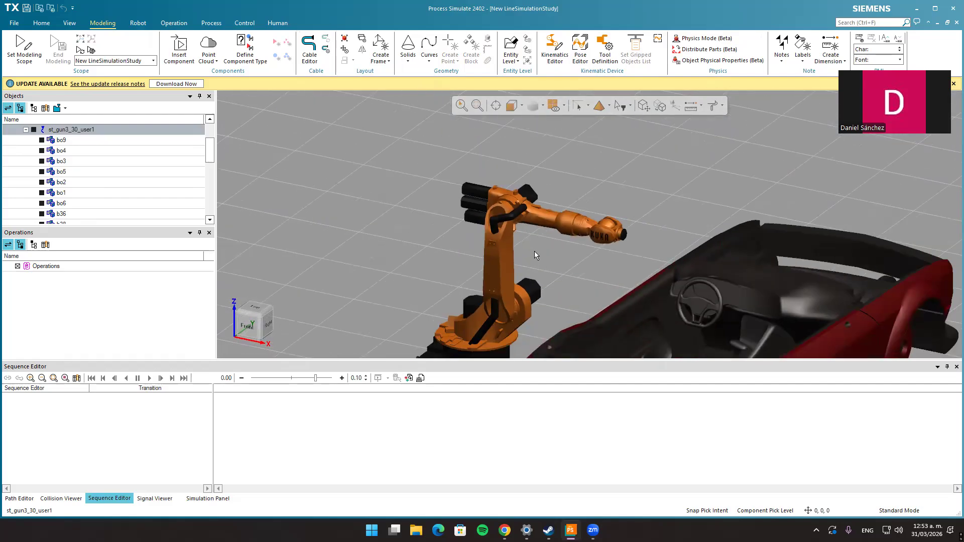
scroll(534, 251, "down", 2)
right_click(512, 250)
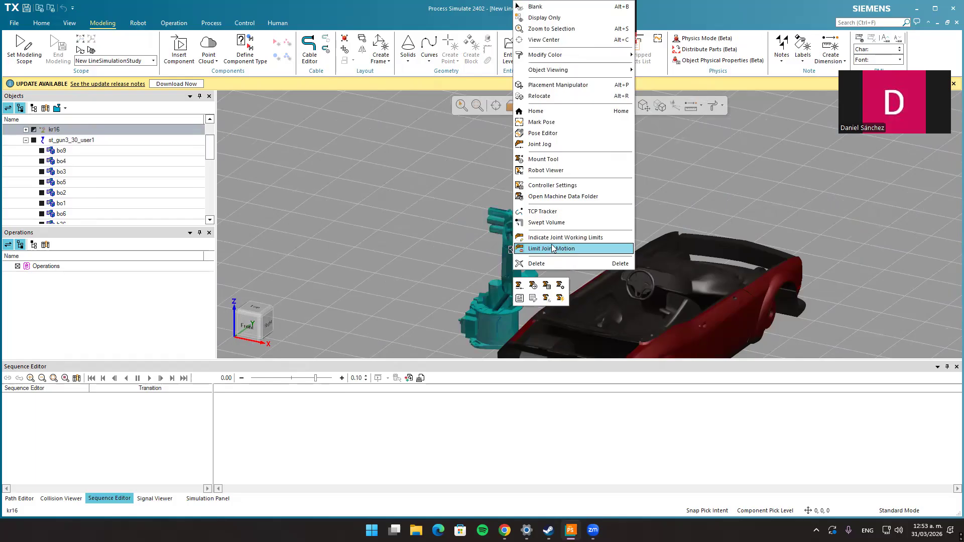
left_click(543, 160)
scroll(589, 239, "up", 2)
scroll(568, 196, "down", 10)
scroll(578, 151, "up", 5)
left_click(568, 172)
left_click(369, 104)
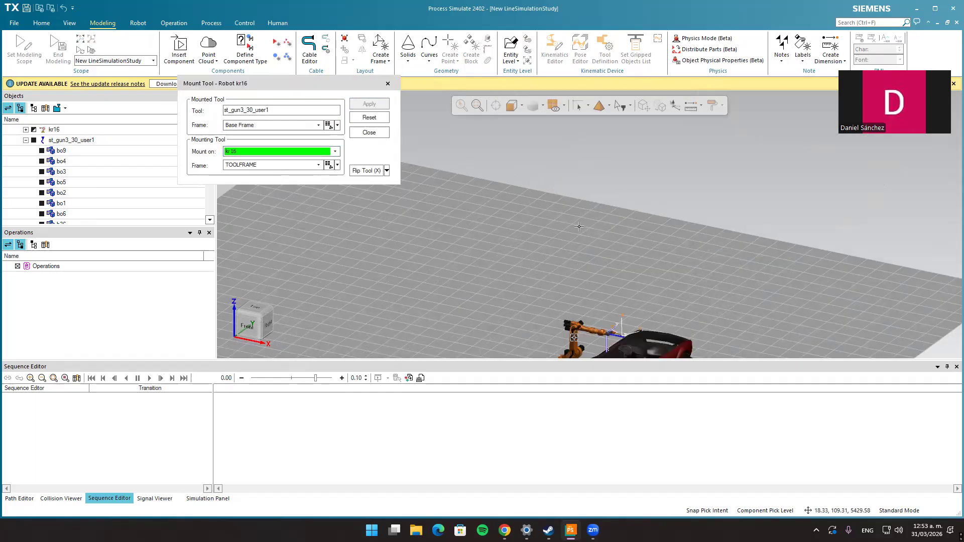
scroll(517, 171, "up", 5)
scroll(517, 171, "up", 3)
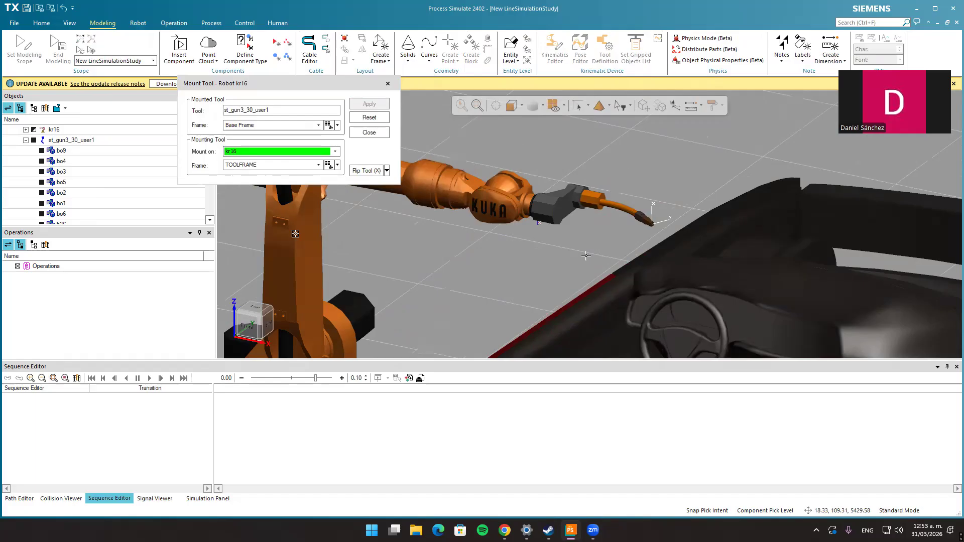
scroll(515, 150, "down", 3)
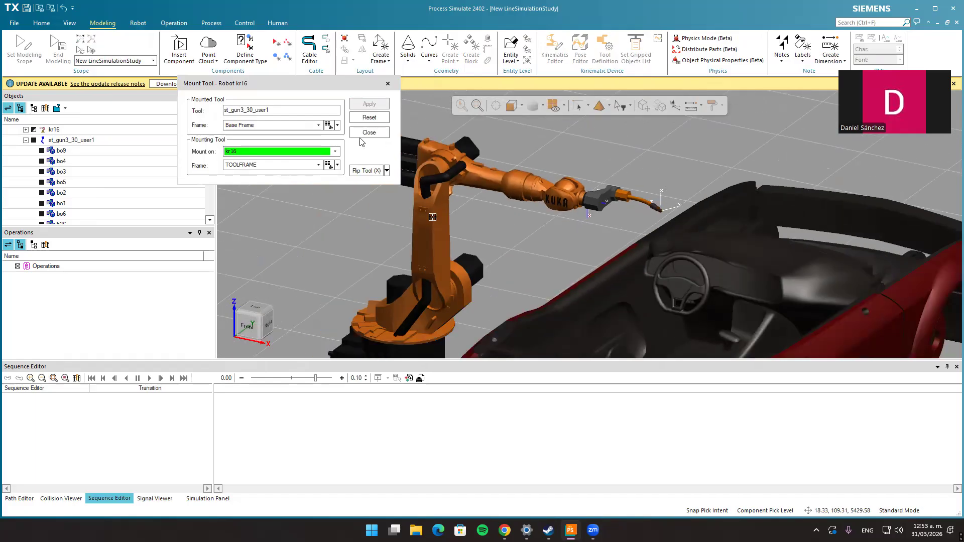
Set the mounting frame's rotation about Y to 0 and apply the new gun orientation.
left_click(328, 166)
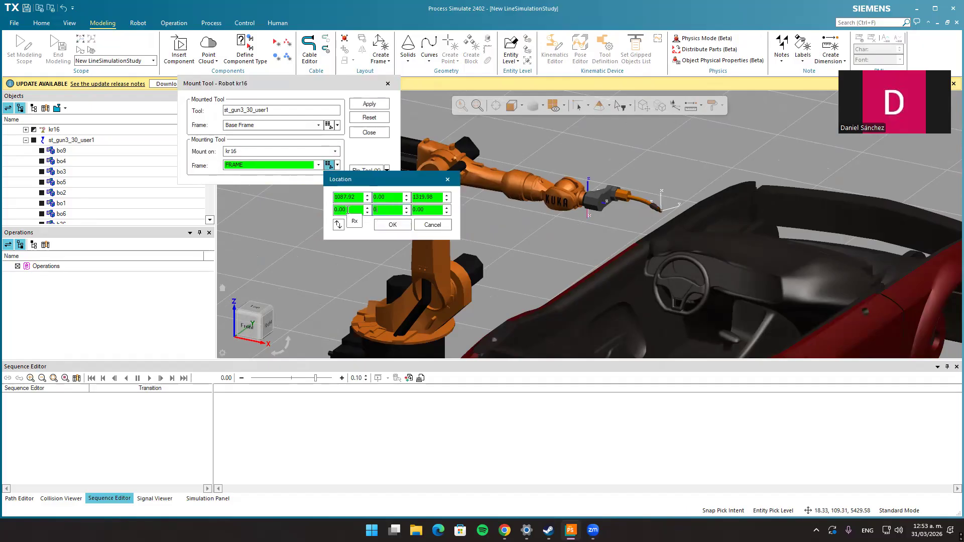
left_click(393, 225)
left_click(367, 105)
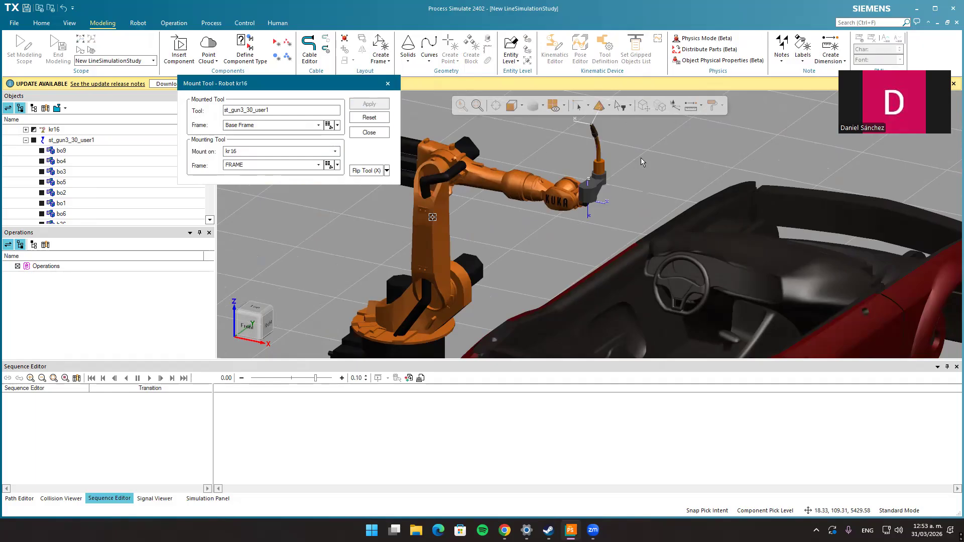
Set the mounting frame's rotation about Z to 90 and remount the gun.
left_click(326, 166)
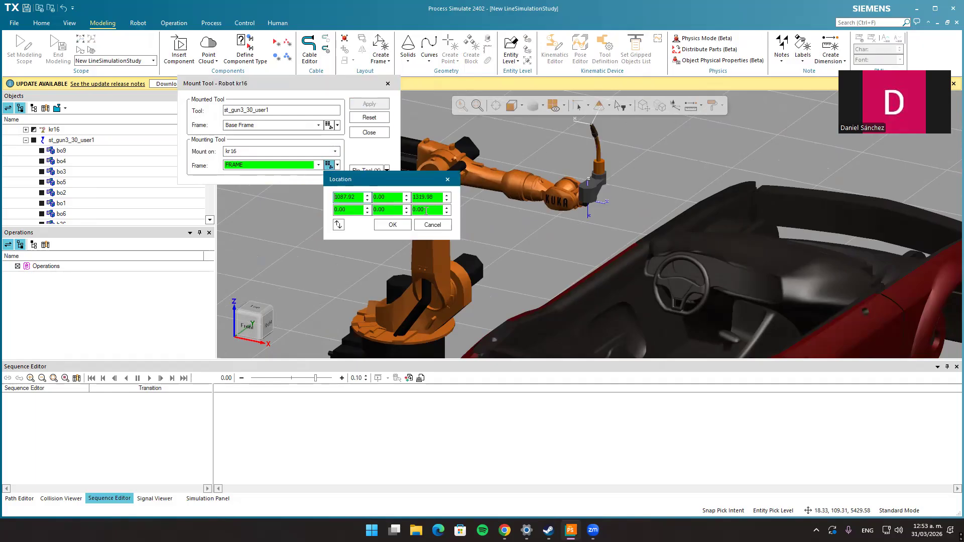
type("90")
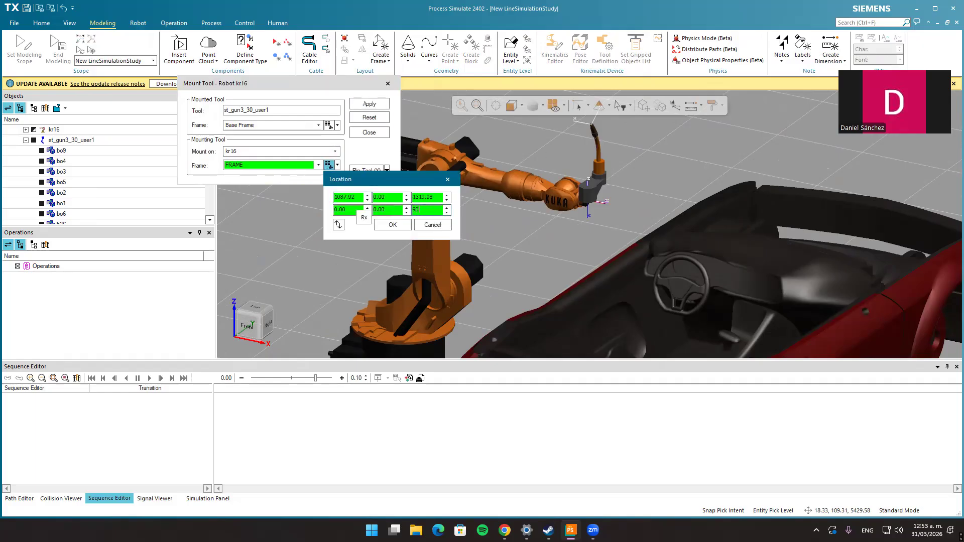
left_click(398, 228)
left_click(369, 104)
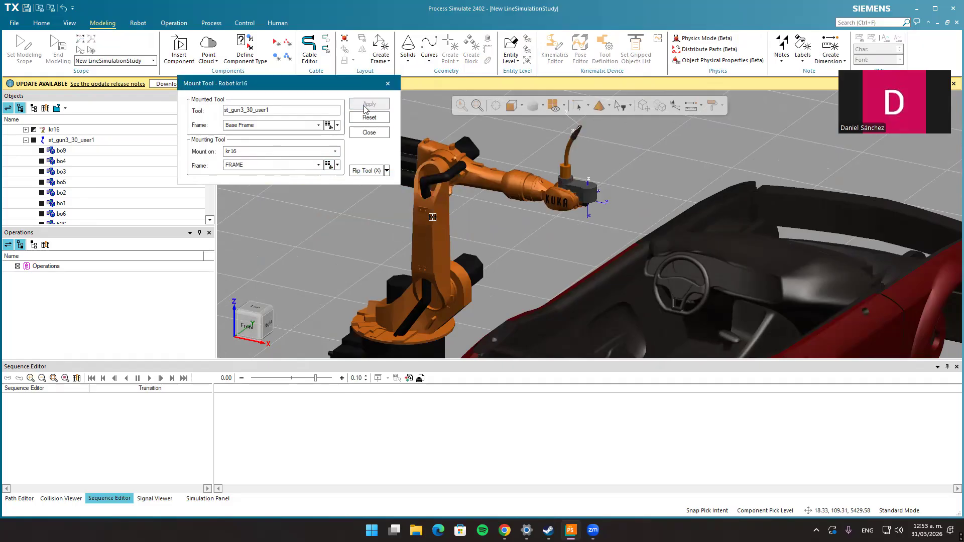
Adjust the mounting frame's rotation so the gun points forward from the wrist, and finish mounting it.
left_click(329, 166)
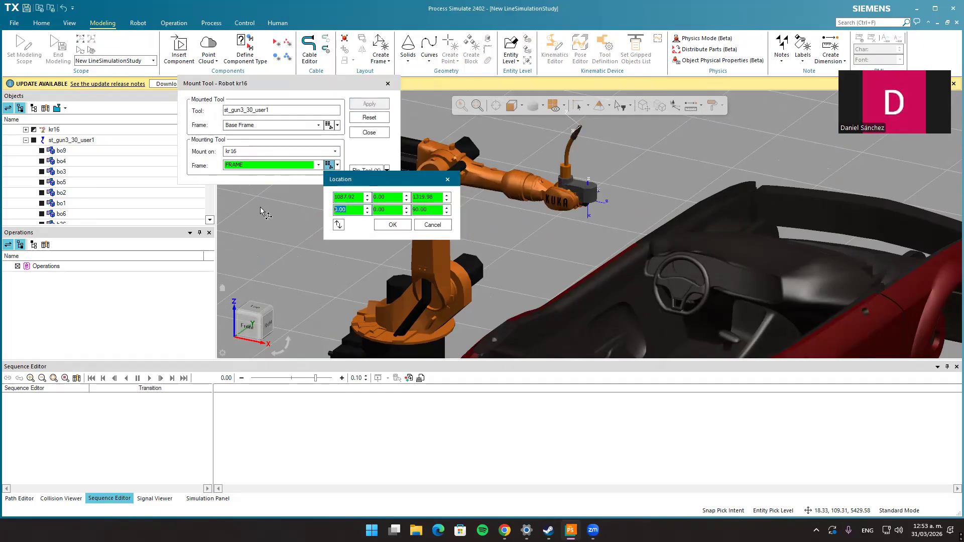
left_click(390, 224)
left_click(369, 104)
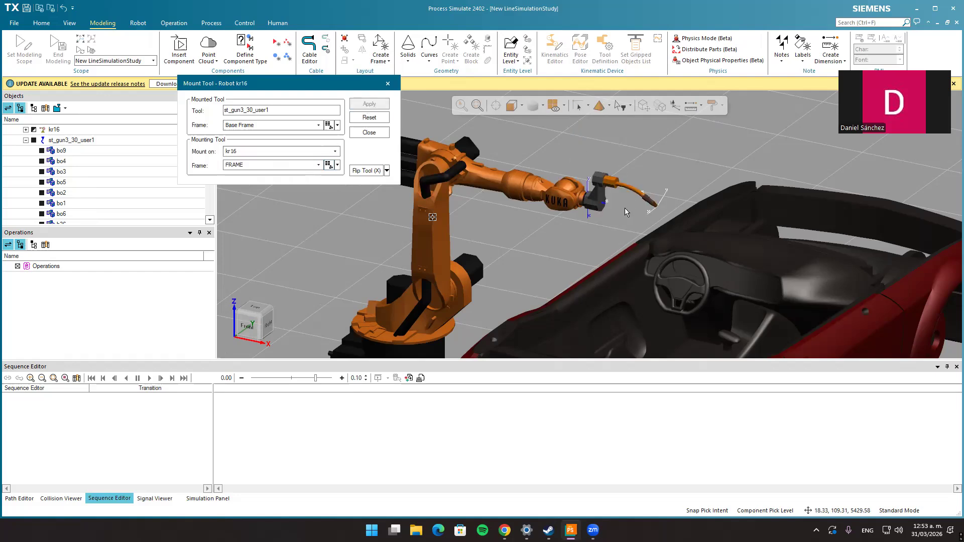
scroll(623, 189, "down", 1)
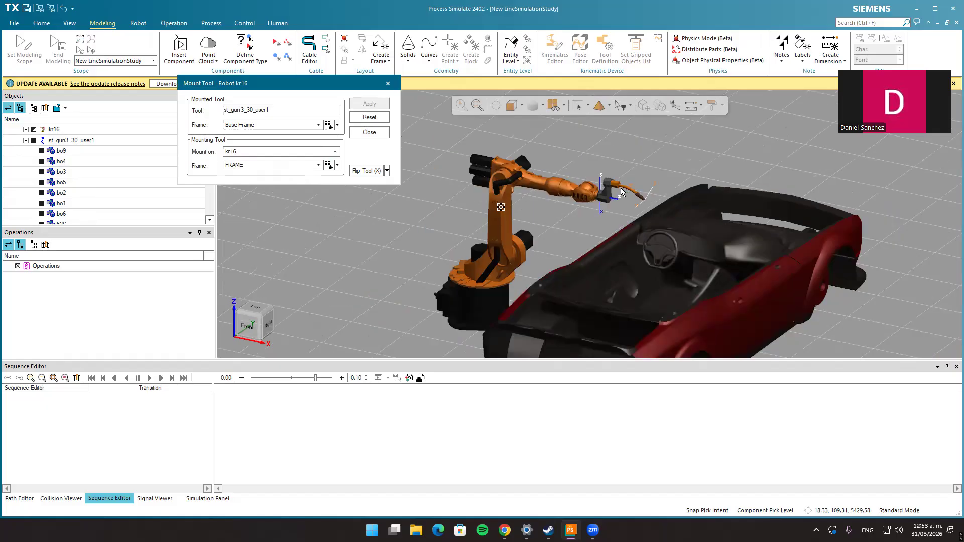
left_click(369, 133)
Shift the Dodge body about -108 mm along its Z axis, away from the robot.
scroll(628, 196, "down", 2)
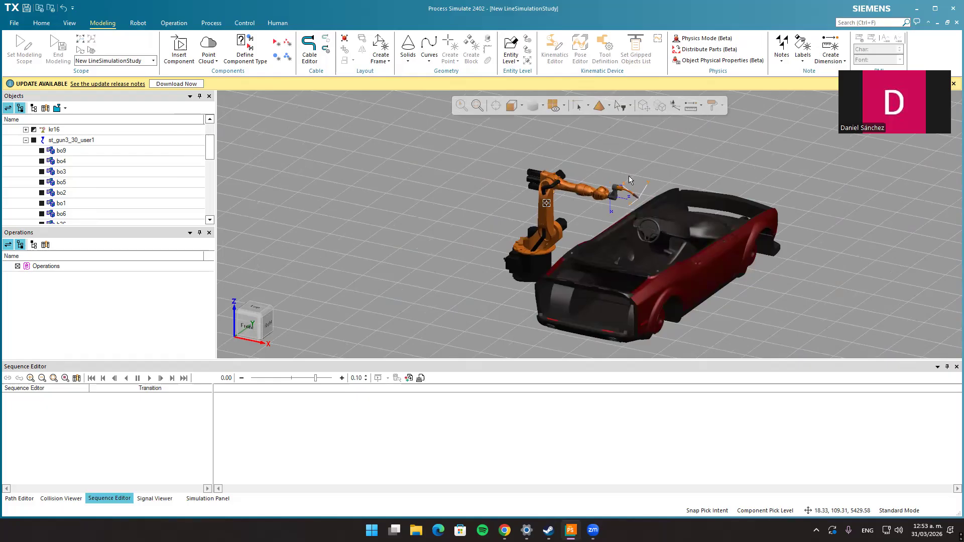
middle_click_drag(666, 227, 638, 225)
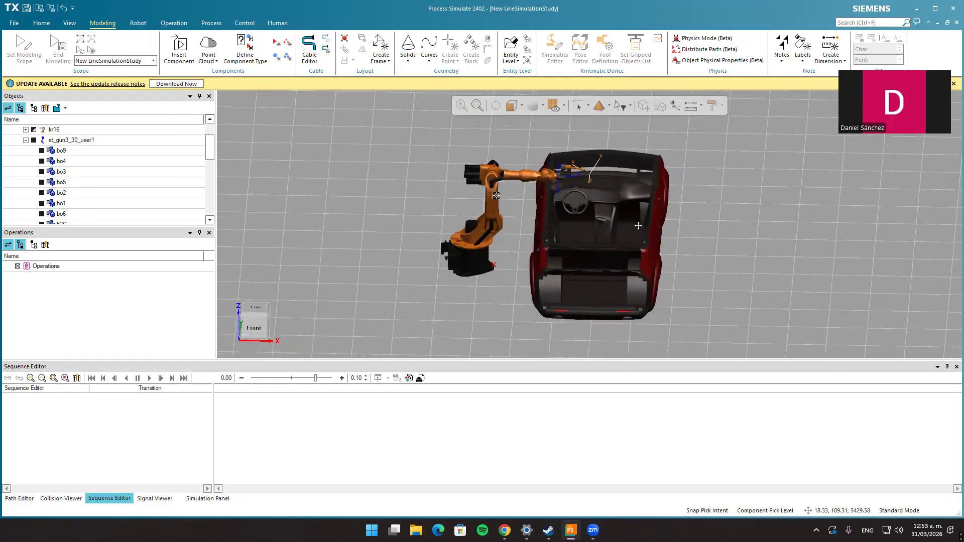
left_click(603, 232)
left_click(625, 216)
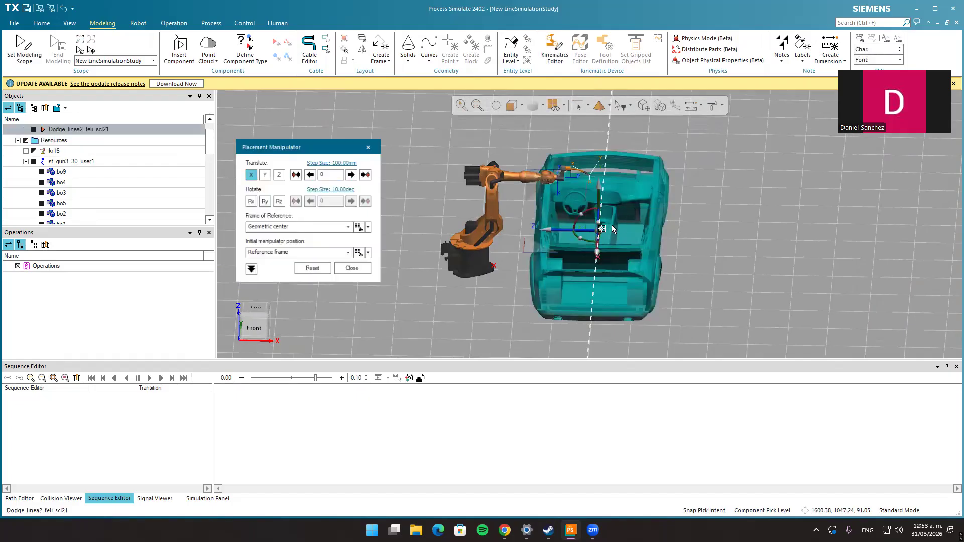
mouse_move(553, 232)
left_mouse_down()
mouse_move(570, 232)
mouse_move(562, 233)
left_mouse_up()
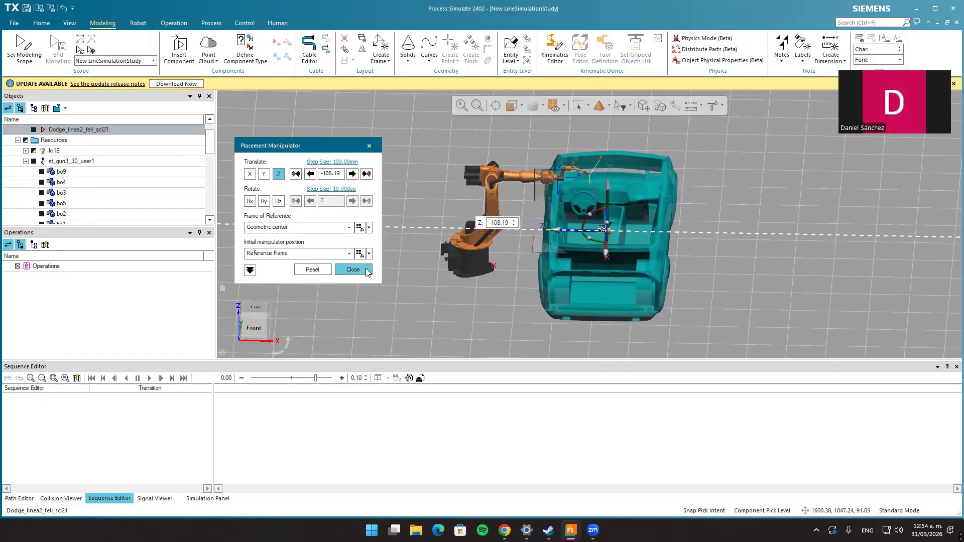
left_click(353, 270)
Create a new compound operation under the Operations root, keeping its default name.
left_click(53, 267)
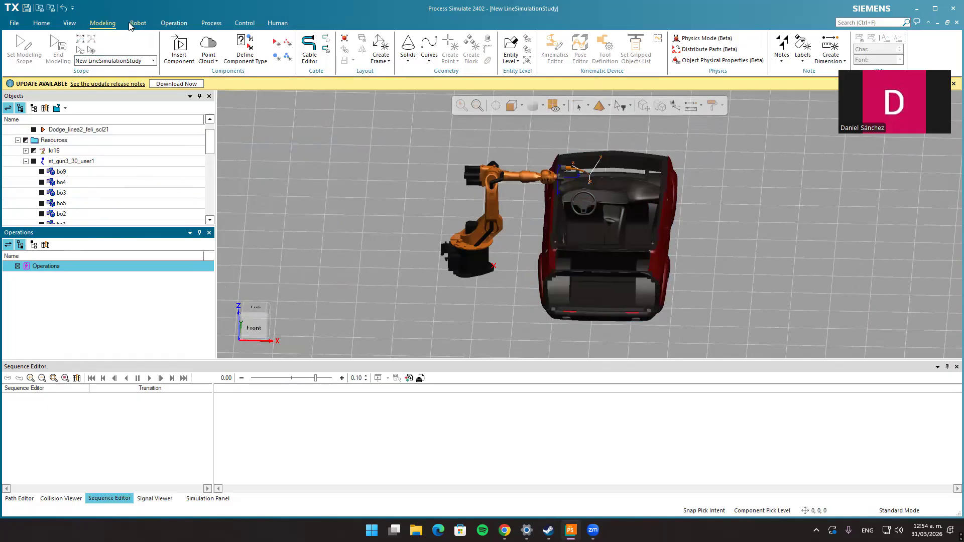
left_click(172, 24)
left_click(51, 46)
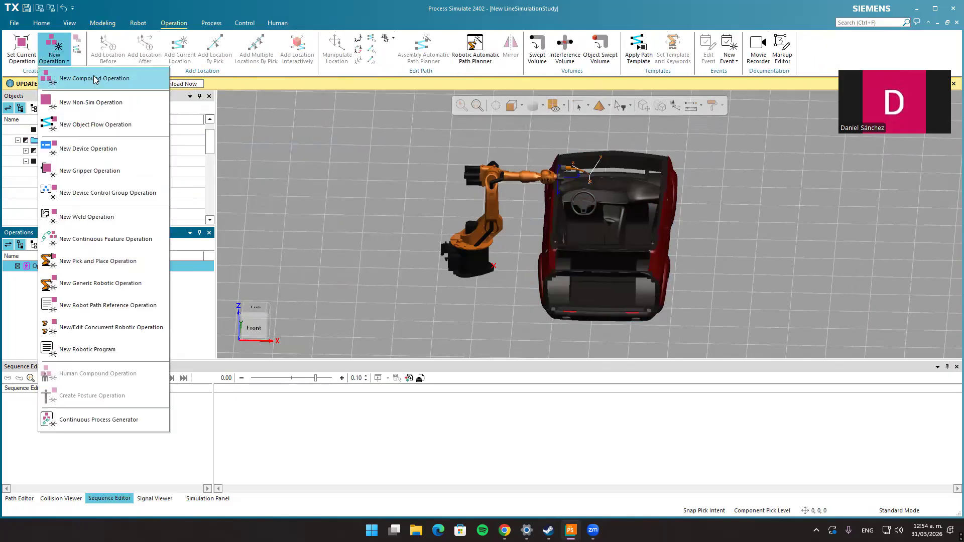
left_click(81, 75)
left_click(49, 109)
left_click(54, 50)
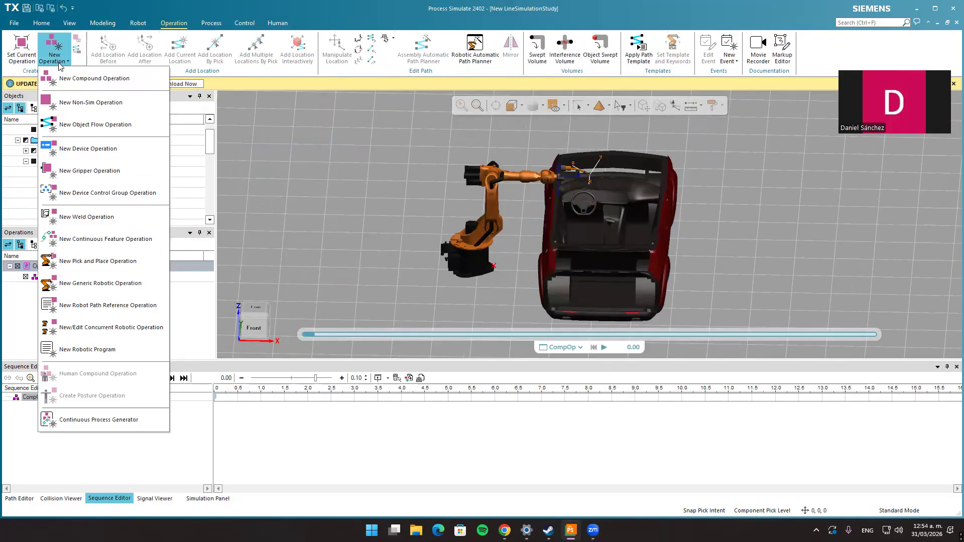
left_click(13, 296)
Start the Continuous Process Generator for the CompOp operation with the Coverage pattern process.
left_click(53, 278)
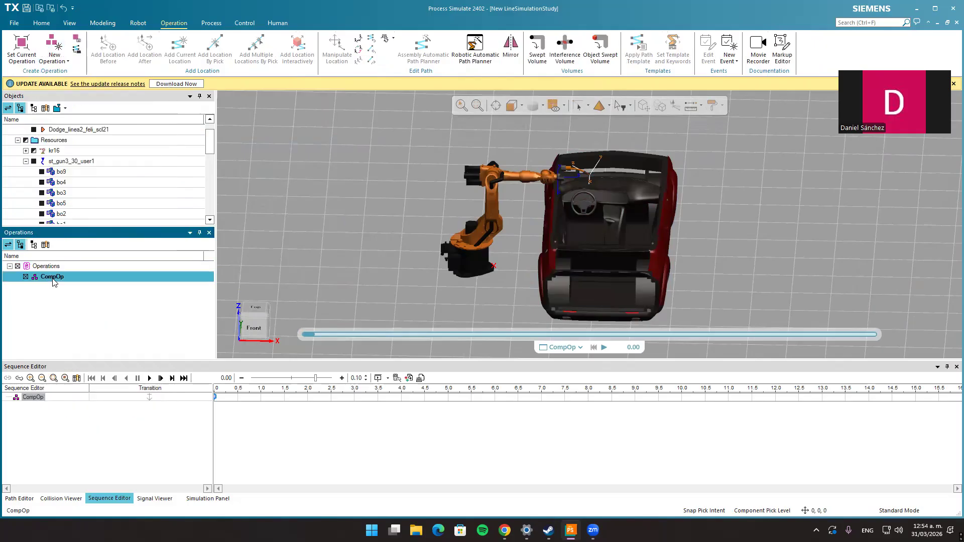
left_click(54, 51)
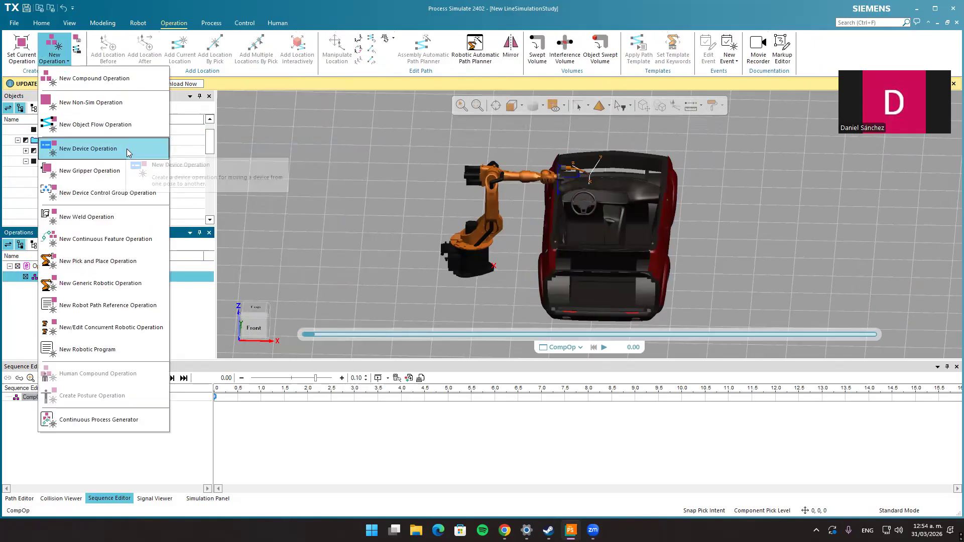
left_click(205, 25)
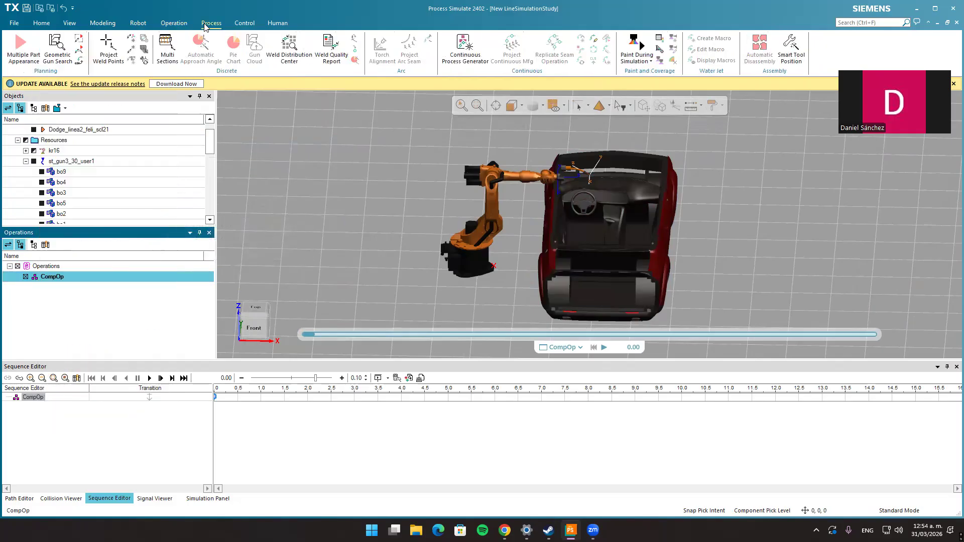
left_click(463, 54)
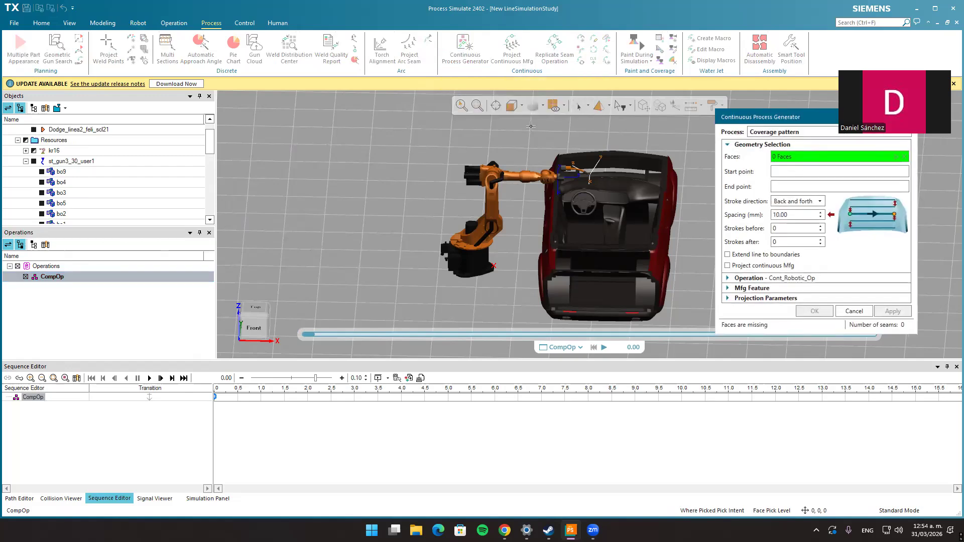
left_click_drag(773, 121, 723, 120)
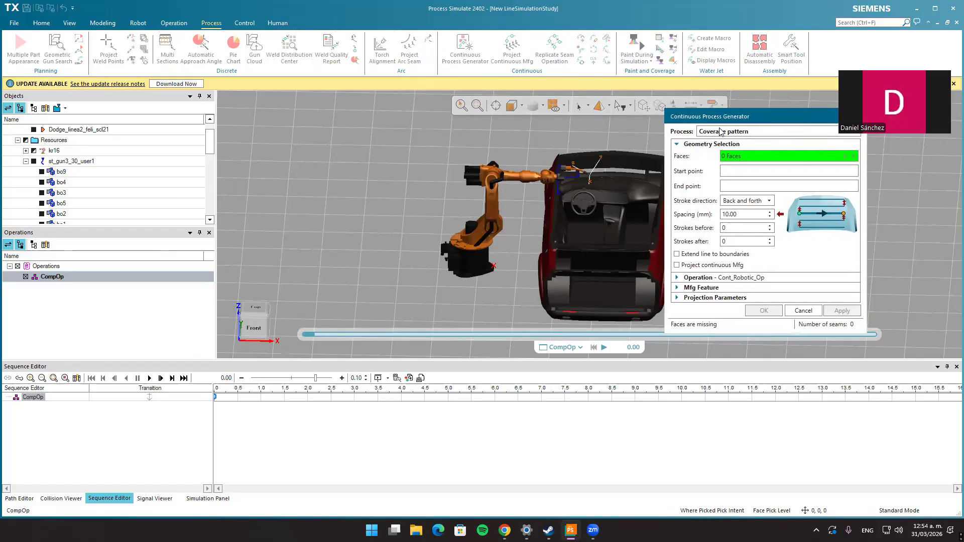
left_click(703, 133)
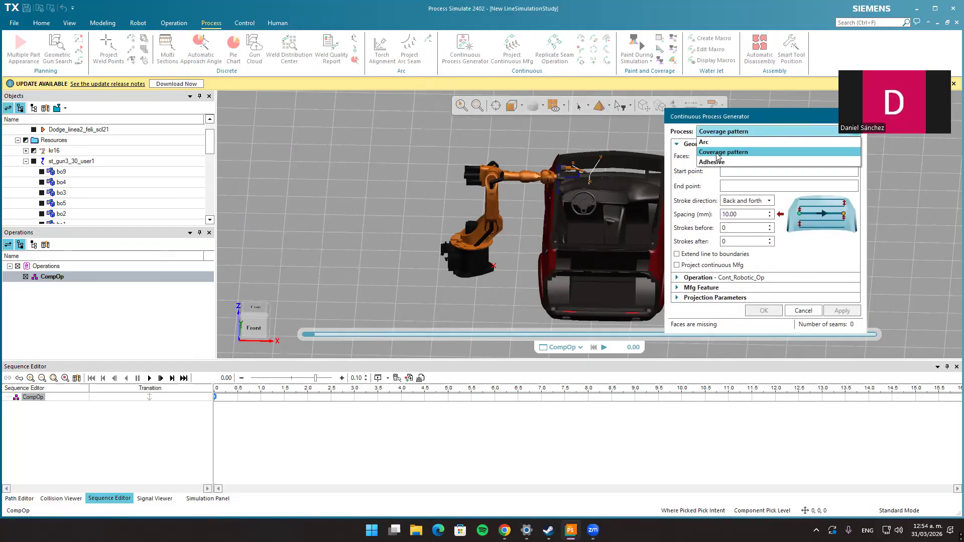
left_click(718, 152)
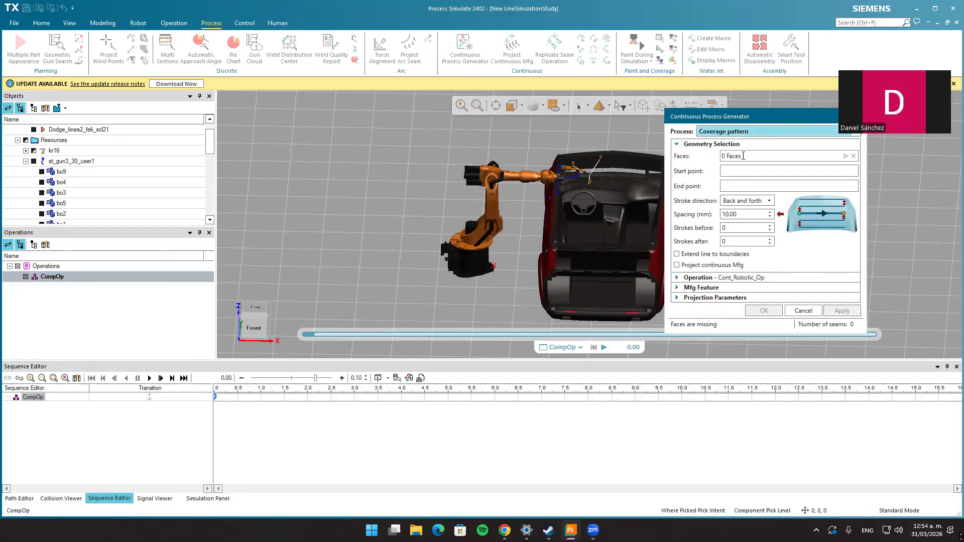
Pick two faces on the Dodge body's door area nearest the robot as the coverage faces.
scroll(554, 214, "up", 5)
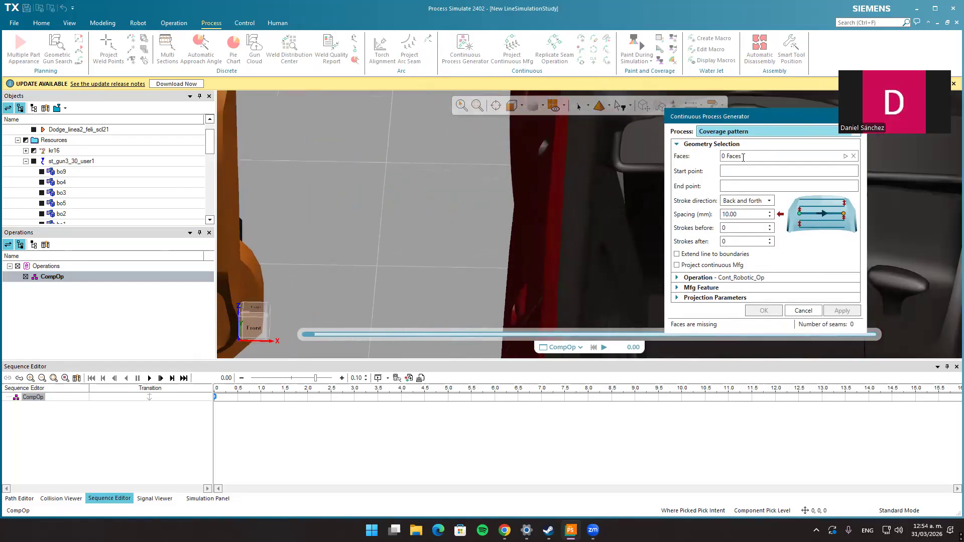
left_click(744, 157)
scroll(551, 189, "down", 3)
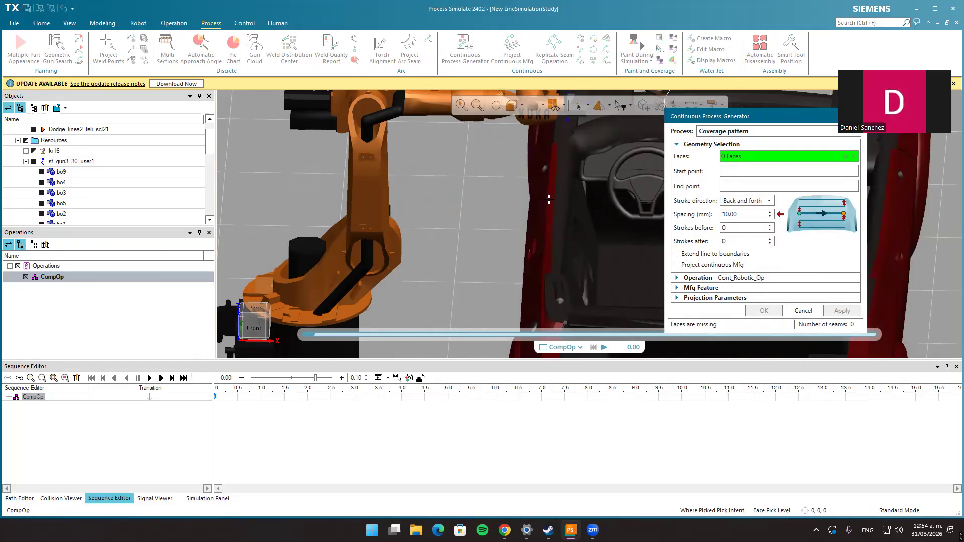
left_click(550, 199)
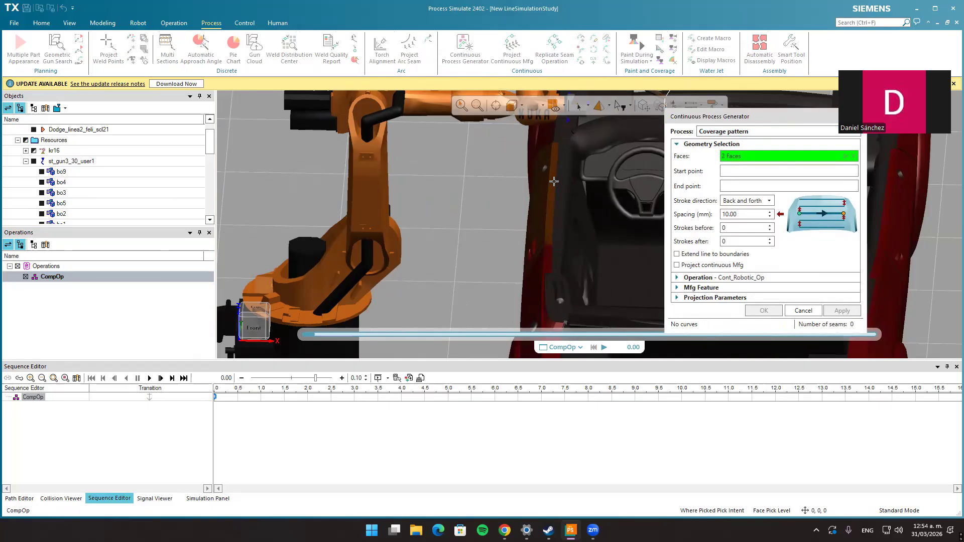
Set the coverage start point at the front end of the selected door faces and the end point at their rear end.
left_click(741, 170)
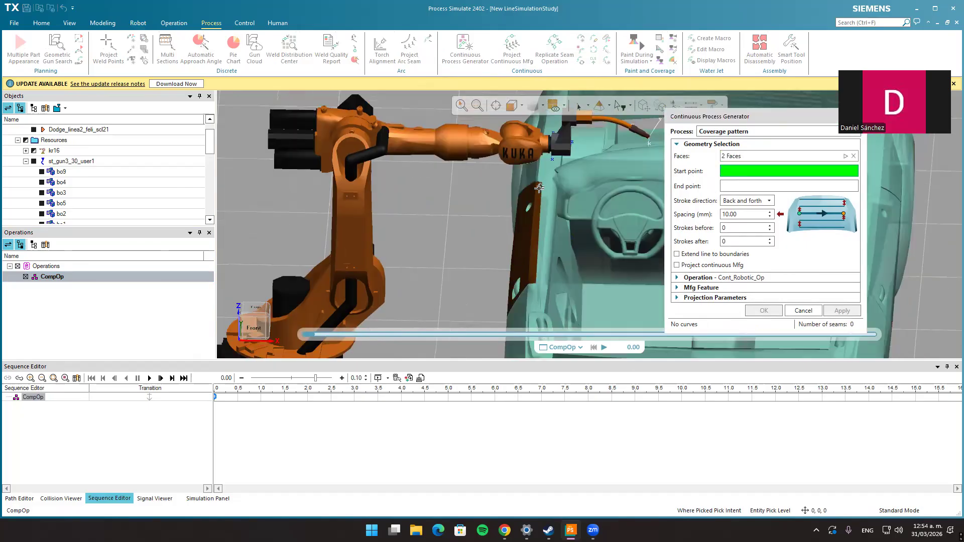
scroll(539, 187, "up", 3)
scroll(537, 182, "up", 2)
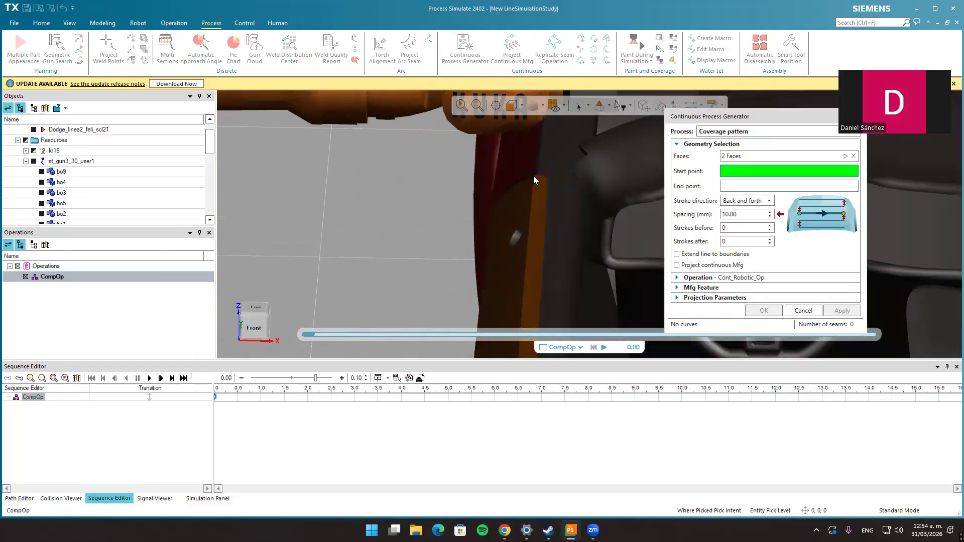
left_click(533, 176)
scroll(553, 218, "up", 3)
scroll(598, 230, "down", 3)
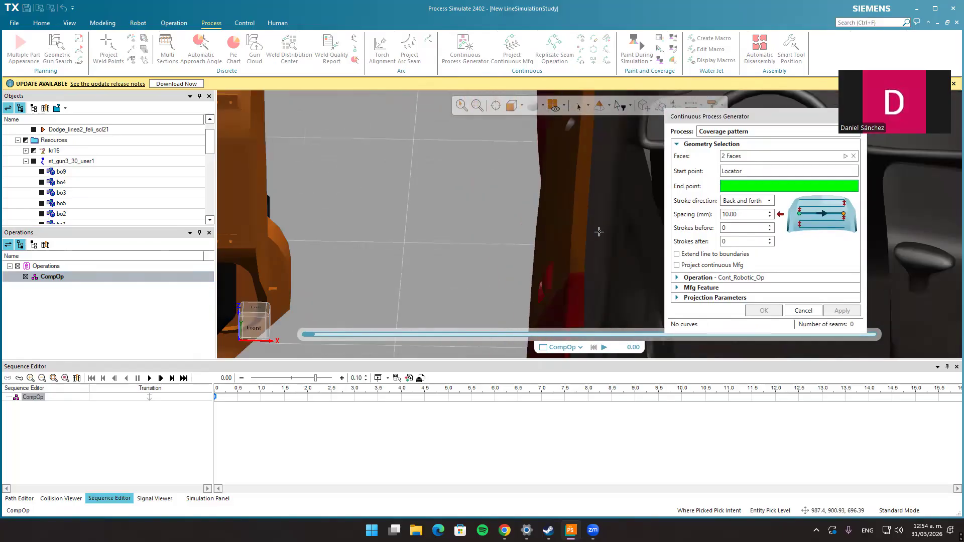
left_click(565, 187)
scroll(568, 204, "down", 3)
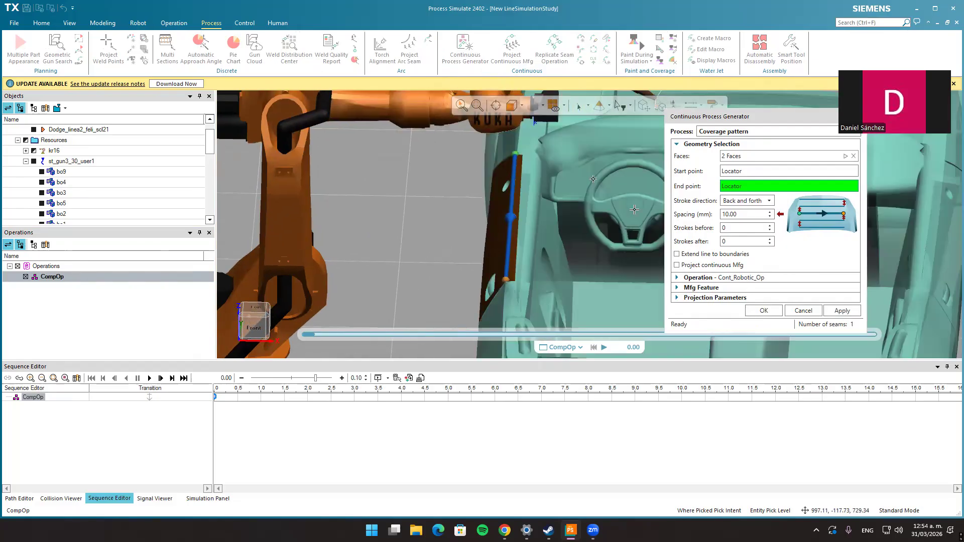
Keep the Back and forth stroke direction and 10 mm spacing, and set one stroke before and one stroke after.
left_click(767, 201)
left_click(739, 212)
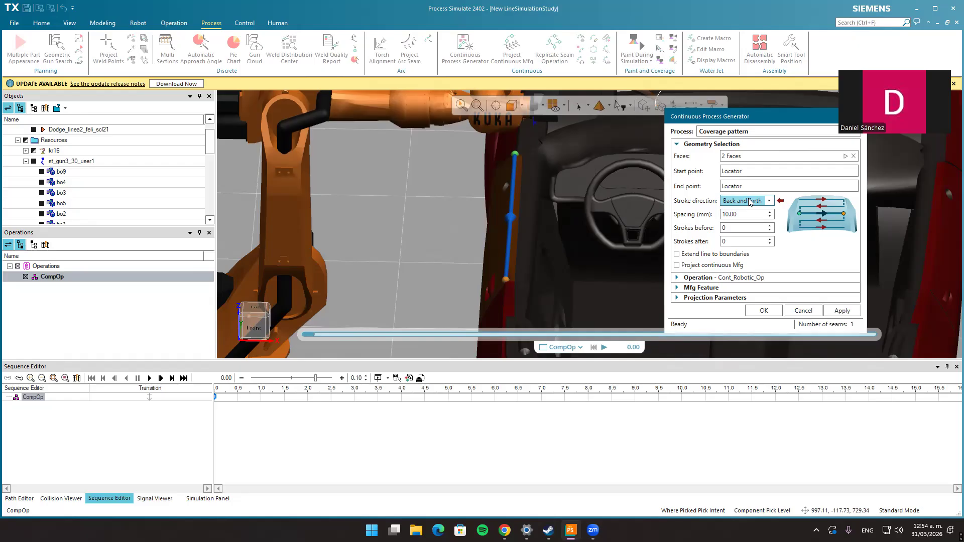
double_click(738, 213)
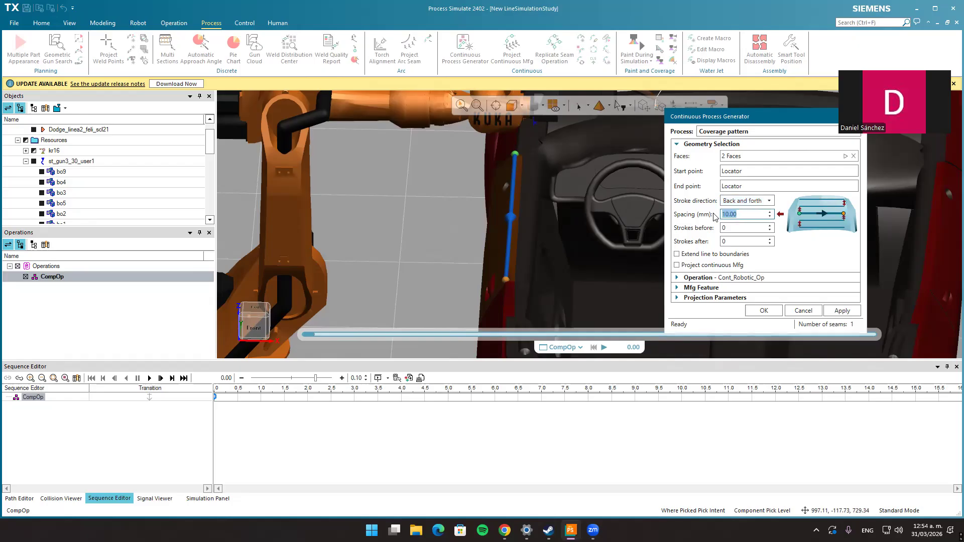
left_click(746, 212)
left_click(769, 226)
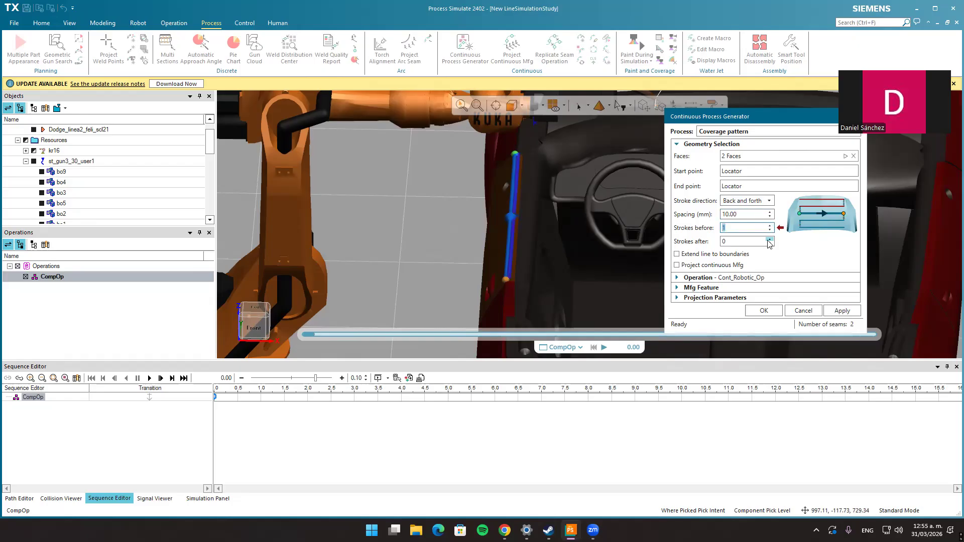
left_click(770, 239)
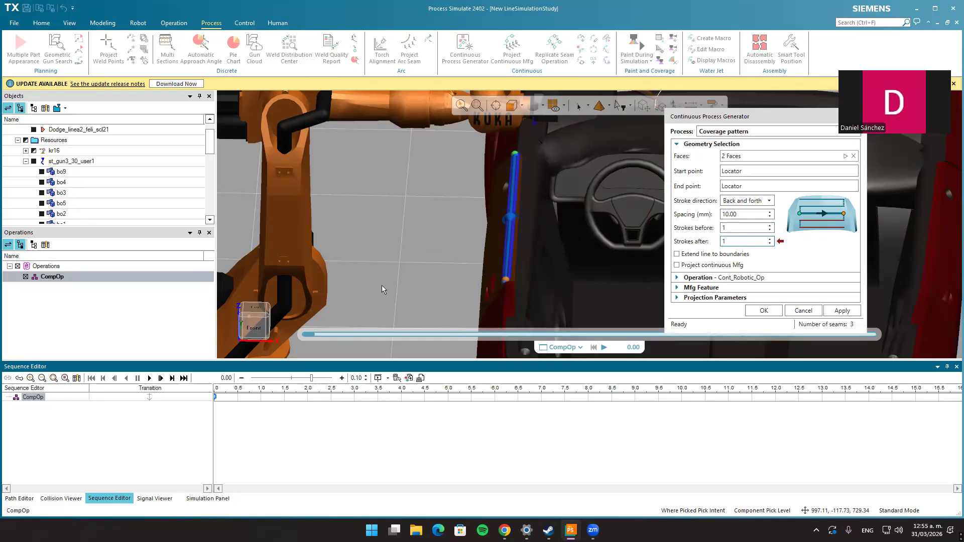
Check the operation, Mfg feature and projection settings, and generate the coverage operation for kr16 inside CompOp.
left_click(676, 278)
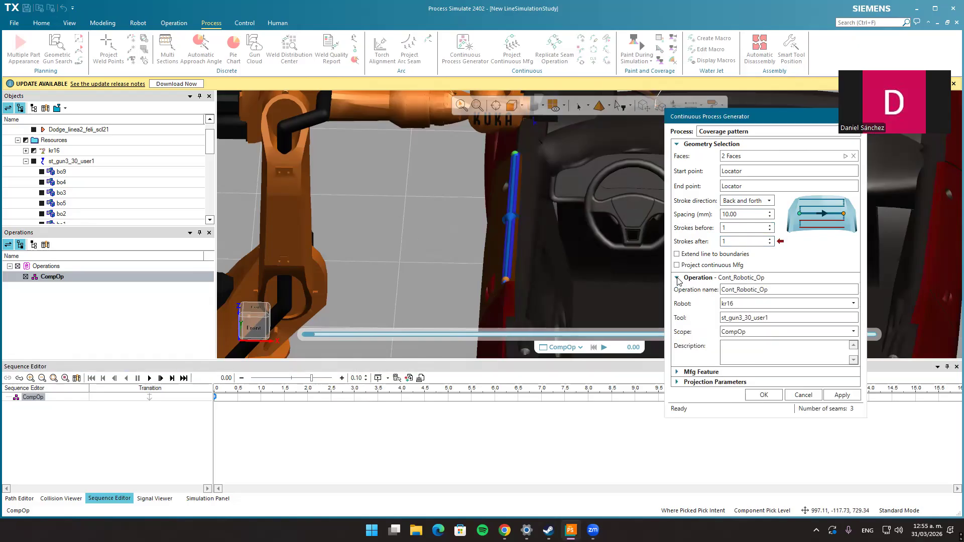
left_click(676, 279)
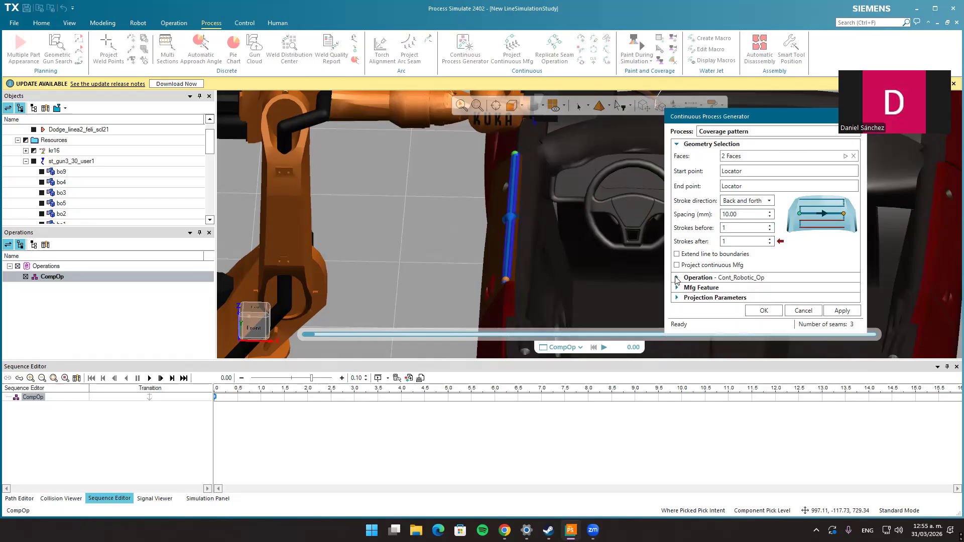
left_click(676, 289)
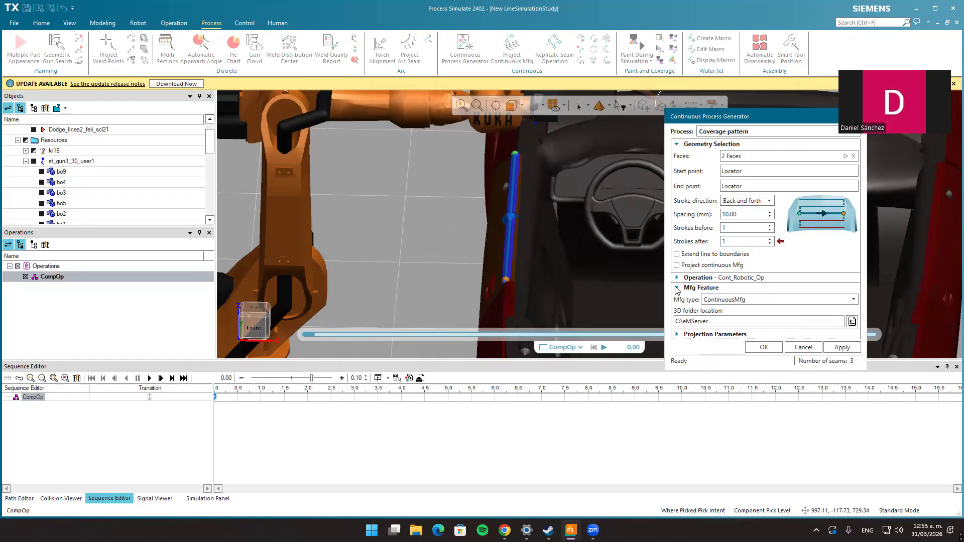
left_click(736, 301)
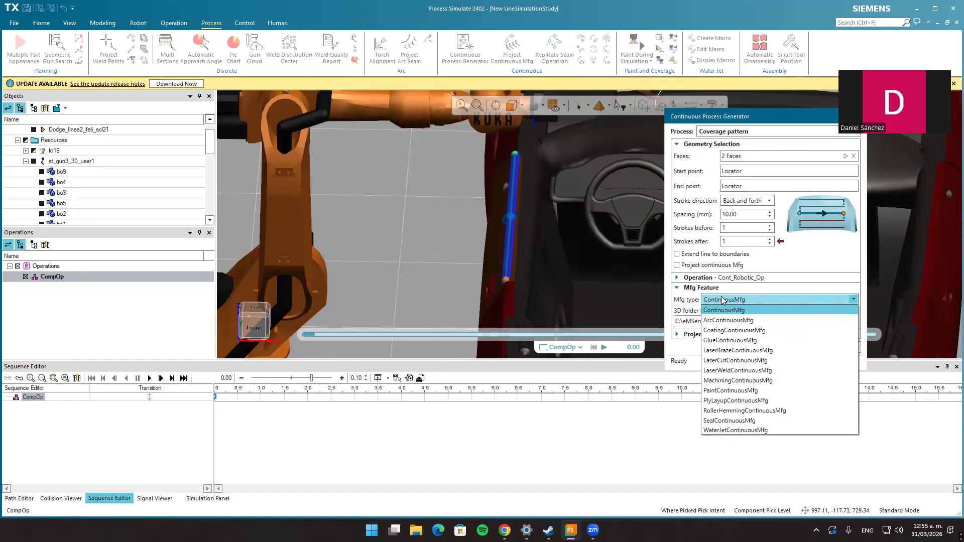
left_click(723, 299)
left_click(678, 288)
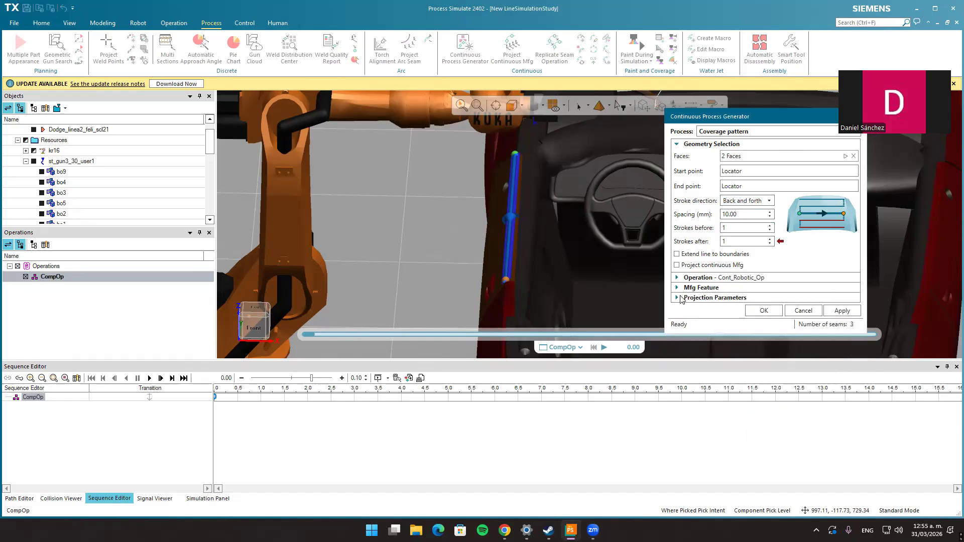
left_click(678, 299)
left_click(679, 299)
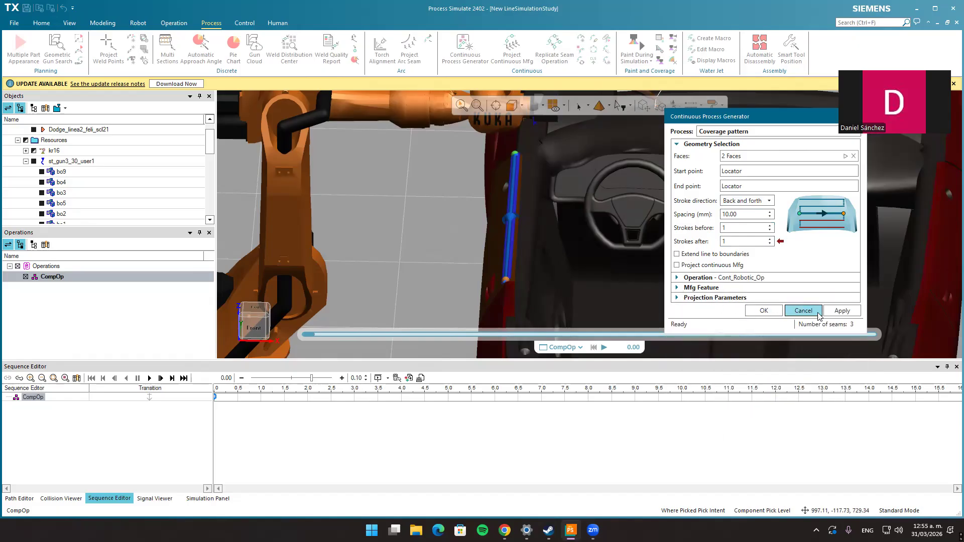
left_click(842, 311)
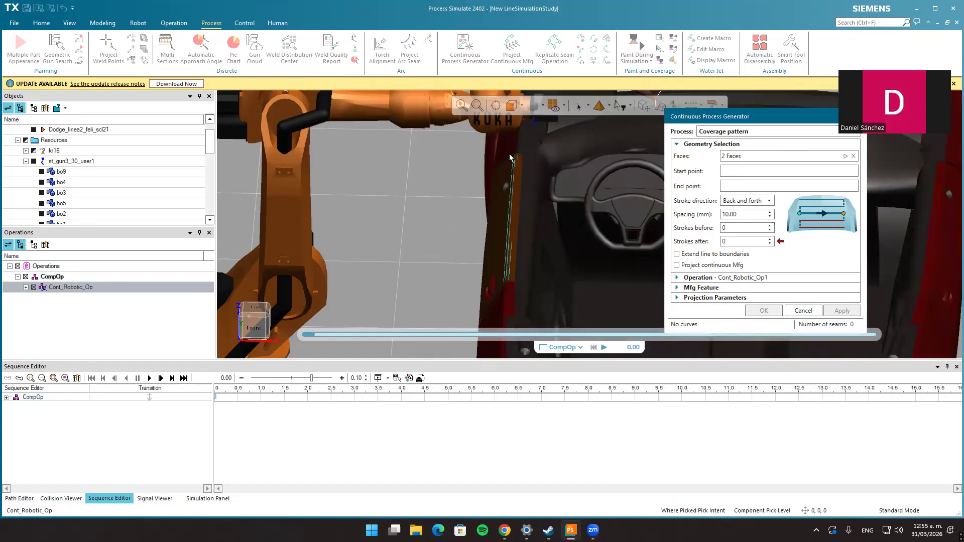
left_click(804, 311)
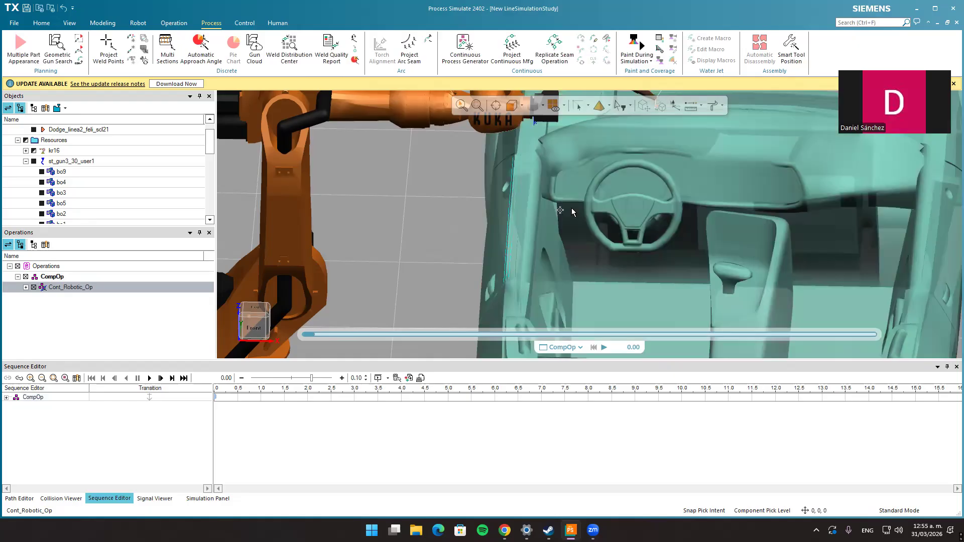
Project the continuous Mfg features of Cont_Robotic_Op onto their assigned parts using tolerance-based spacing with a 10 mm maximal segment length and 5 mm maximal tolerance.
scroll(399, 223, "down", 2)
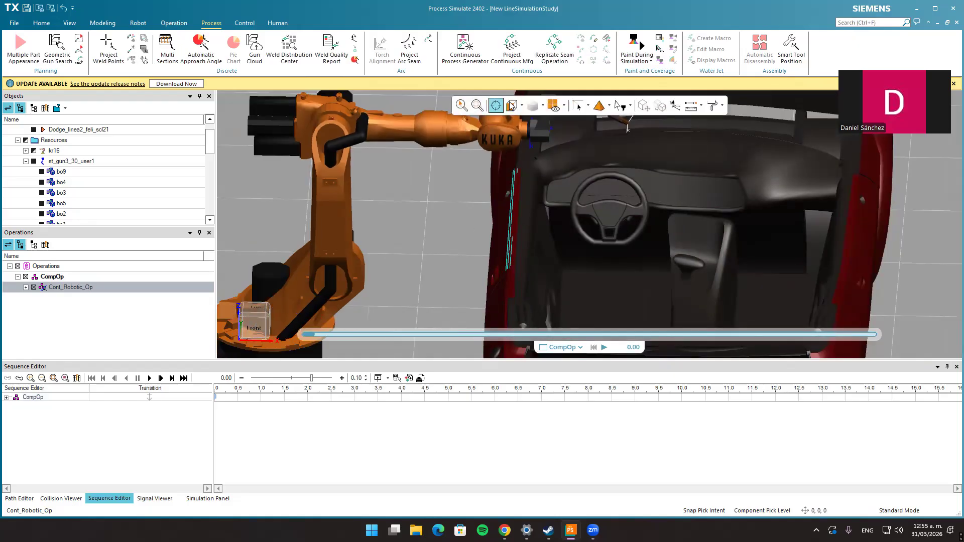
left_click(514, 56)
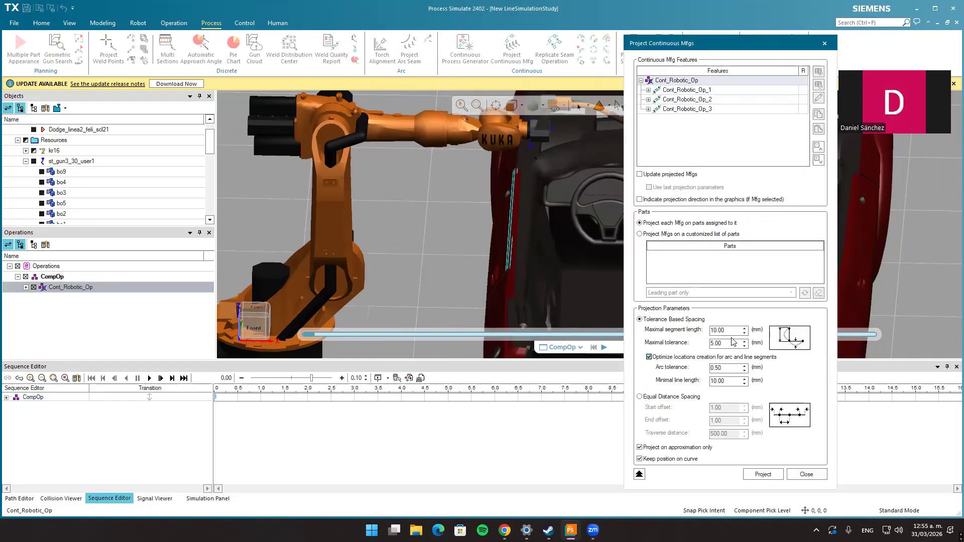
left_click_drag(734, 332, 716, 343)
left_click(639, 447)
left_click(763, 475)
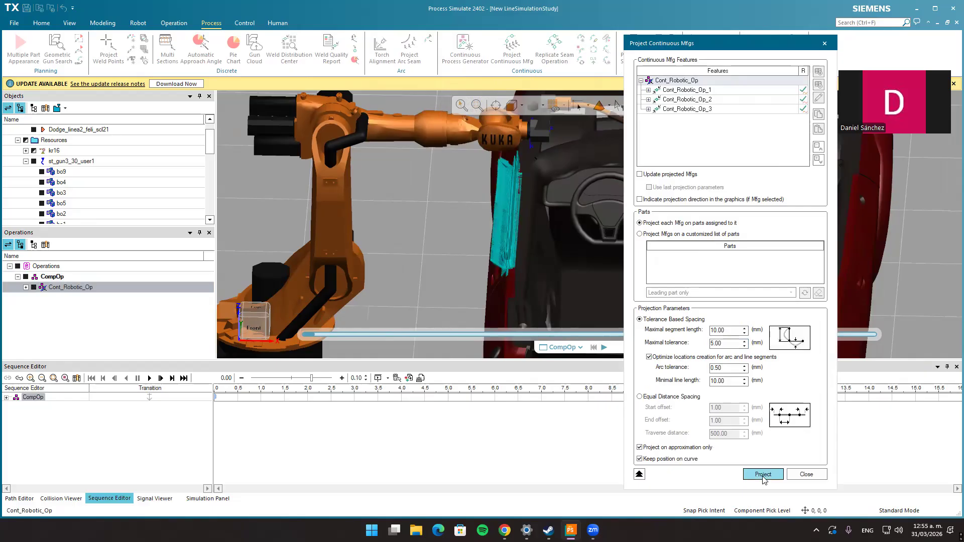
left_click(804, 475)
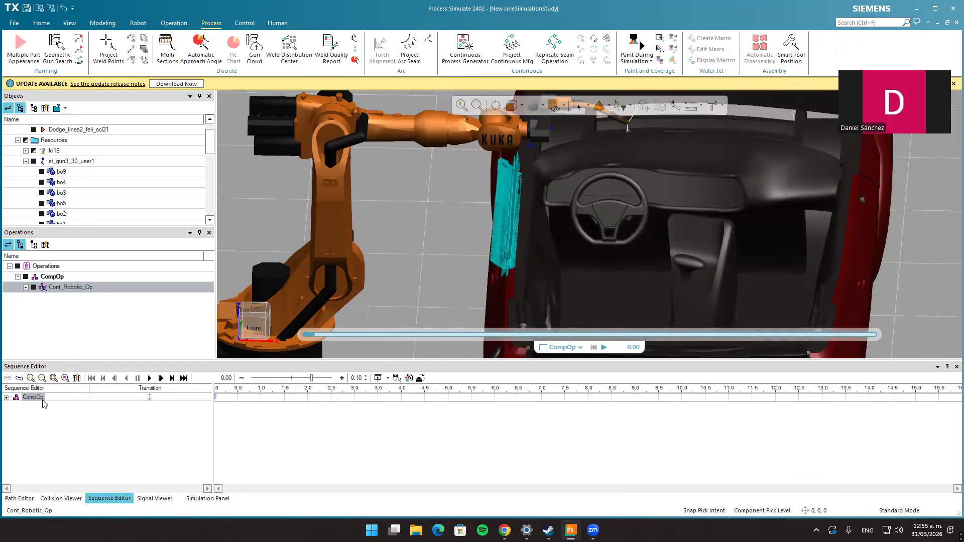
Play the CompOp simulation and inspect the robot's movement along the projected door seams from the side of the car.
left_click(603, 348)
scroll(535, 205, "down", 2)
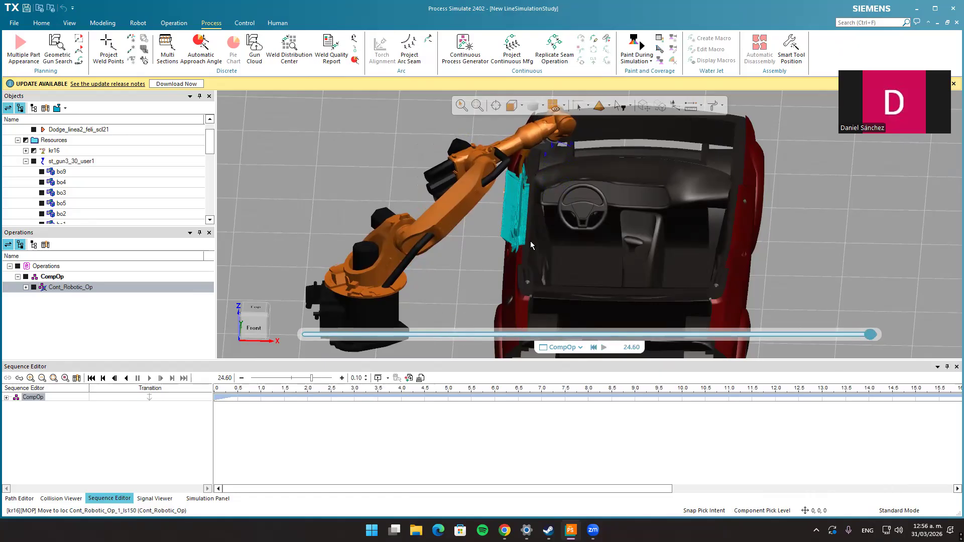
middle_click_drag(610, 232, 419, 228)
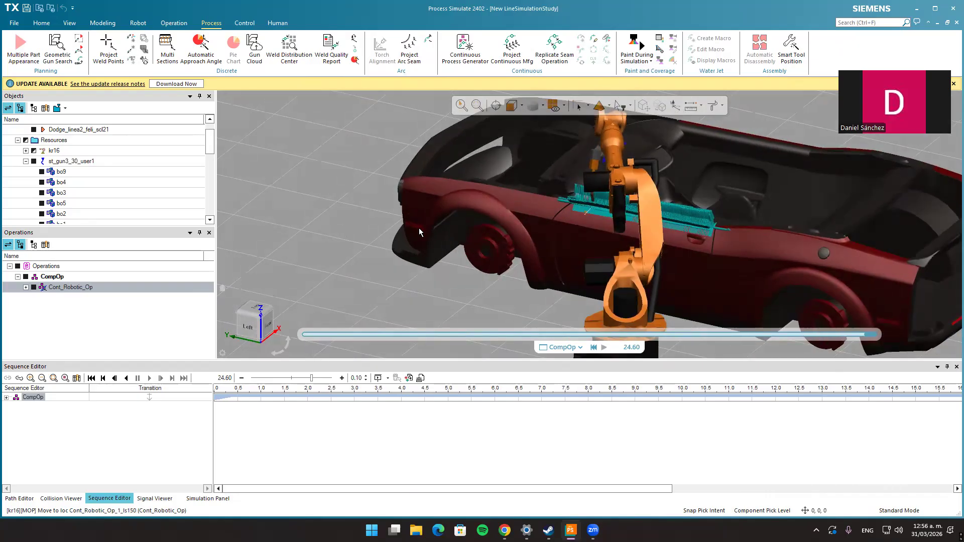
Examine the projected path locations along the door's upper edge up close, and the robot's reach over the car from above.
scroll(560, 210, "up", 5)
scroll(618, 213, "up", 3)
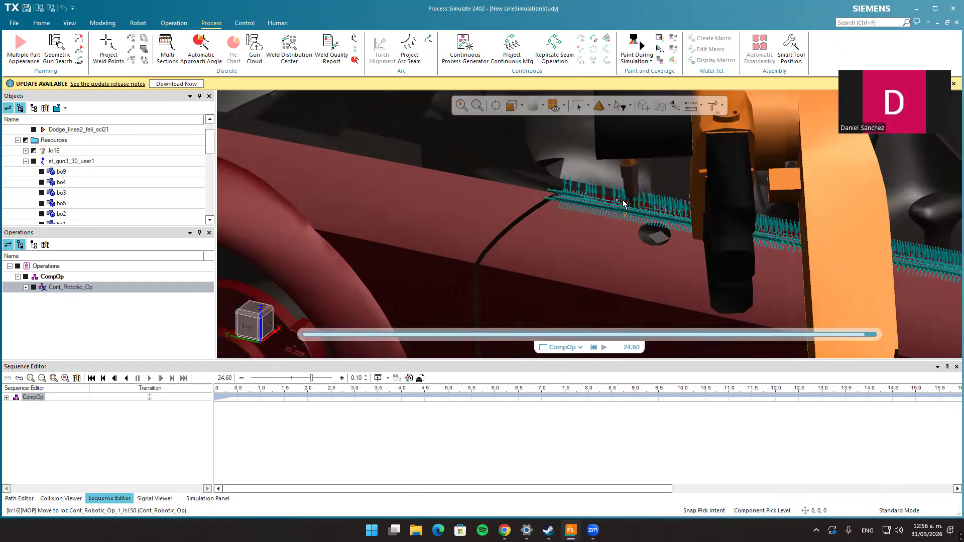
scroll(646, 213, "down", 5)
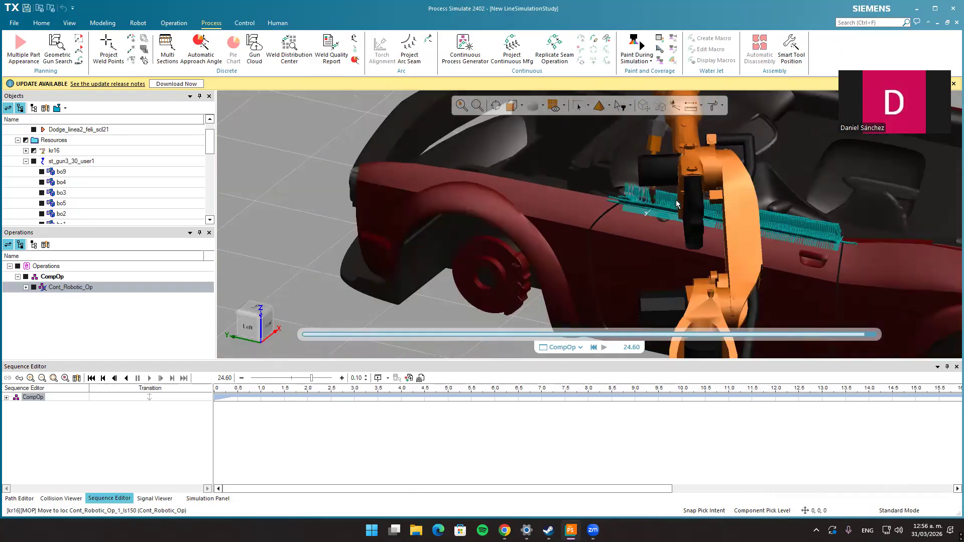
middle_click_drag(659, 201, 779, 213)
scroll(740, 225, "down", 2)
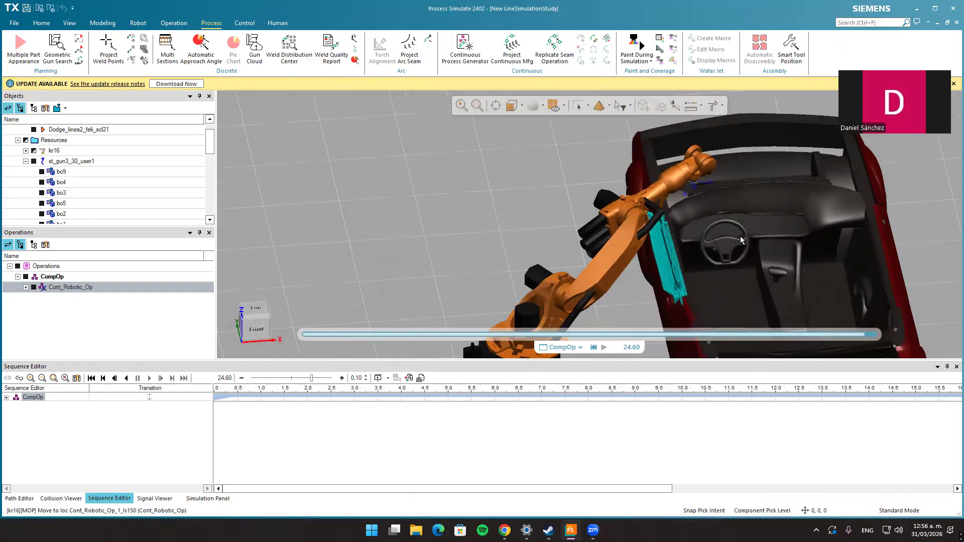
right_click_drag(733, 242, 672, 214)
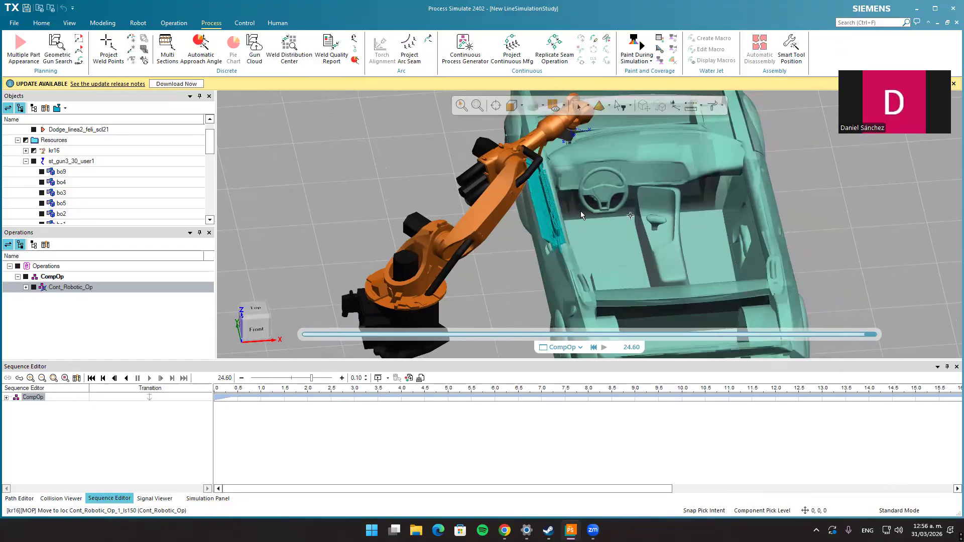
scroll(585, 221, "down", 4)
scroll(594, 221, "up", 4)
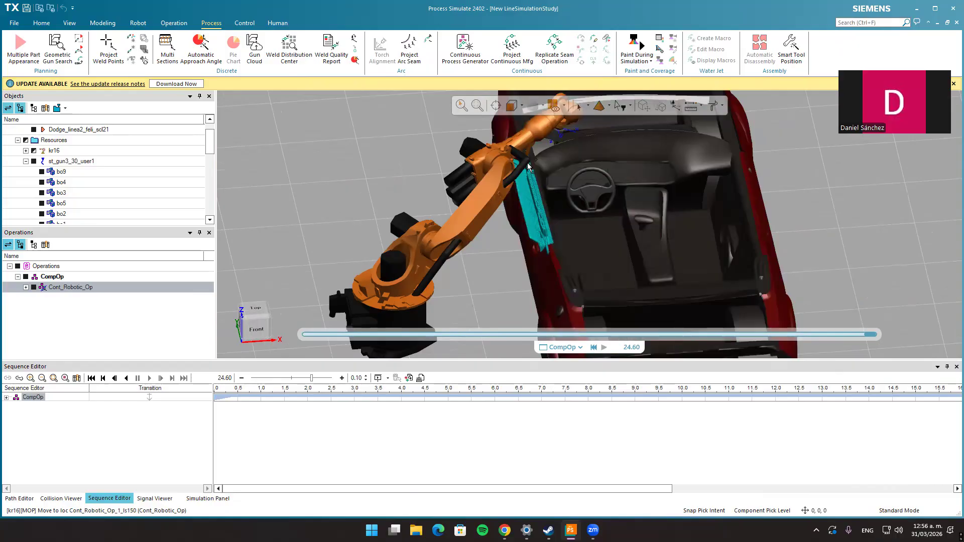
scroll(542, 179, "down", 3)
scroll(534, 171, "up", 4)
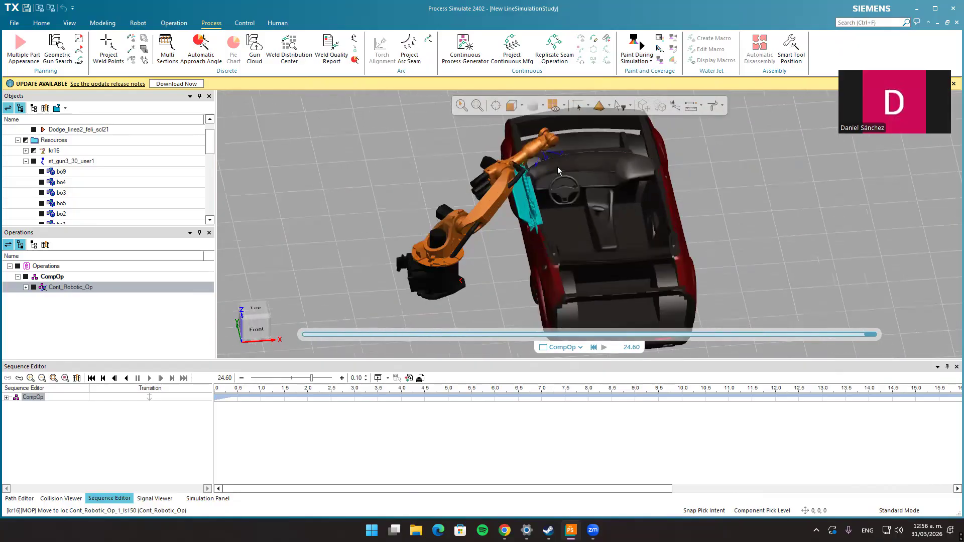
scroll(533, 168, "down", 2)
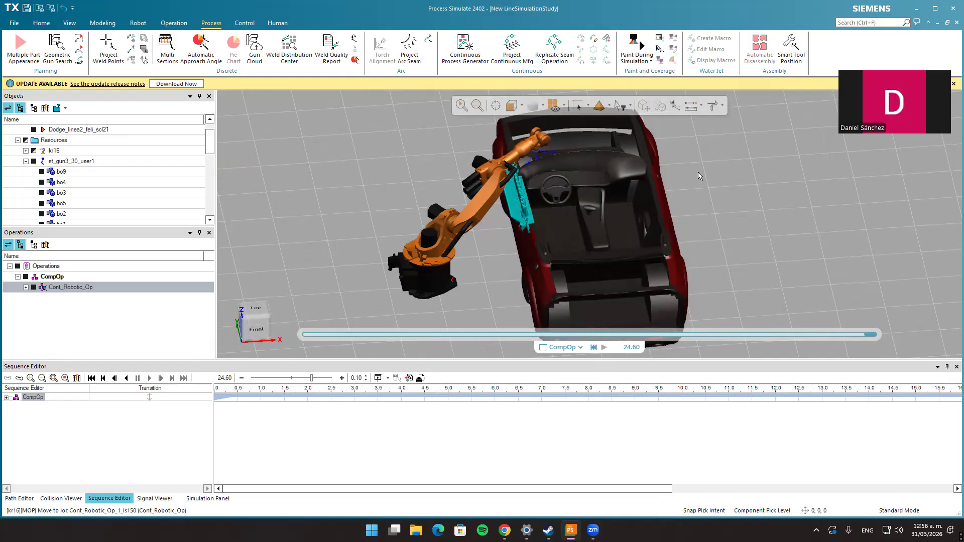
scroll(540, 198, "up", 2)
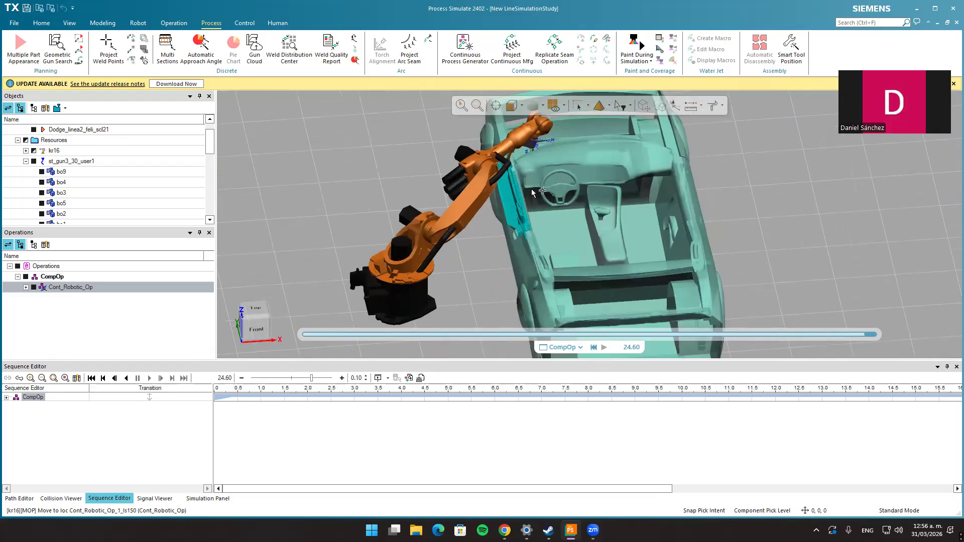
scroll(516, 183, "up", 2)
scroll(516, 182, "down", 4)
scroll(529, 157, "up", 3)
scroll(535, 154, "up", 2)
scroll(532, 165, "down", 2)
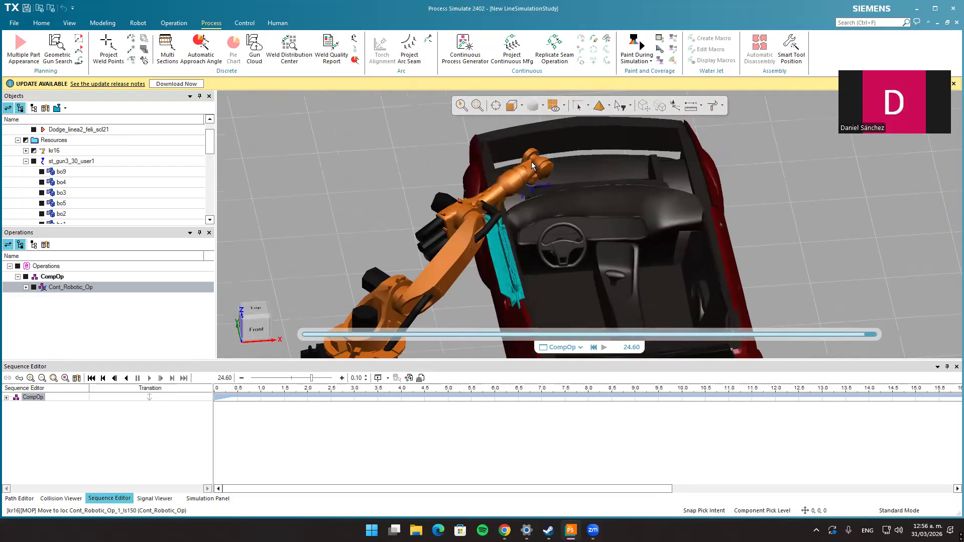
scroll(578, 211, "up", 2)
scroll(602, 235, "down", 2)
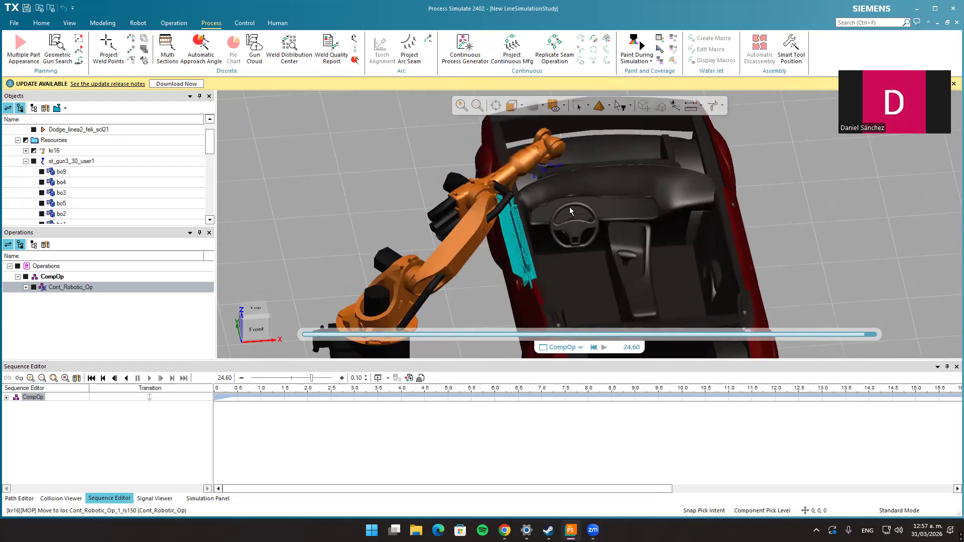
scroll(570, 217, "down", 1)
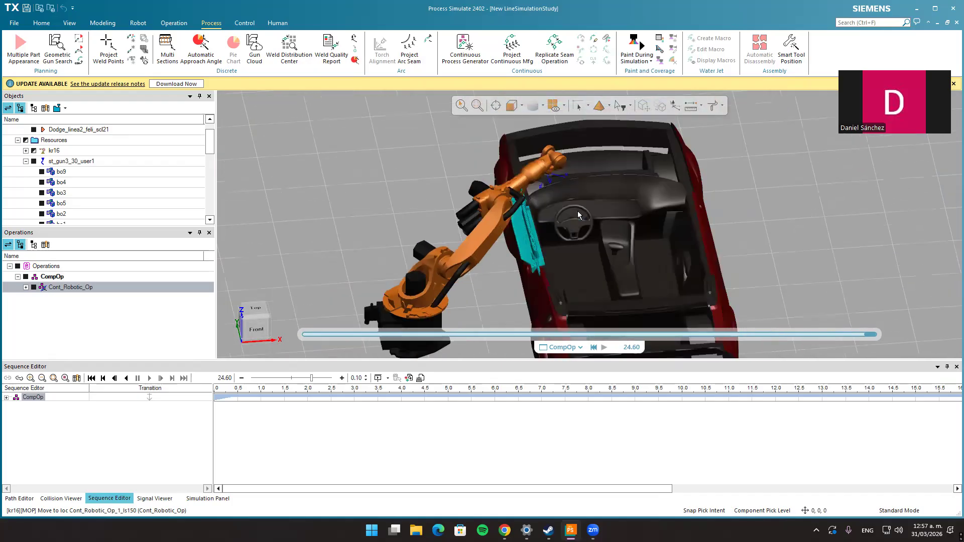
scroll(555, 231, "up", 2)
scroll(540, 219, "down", 2)
scroll(568, 238, "up", 2)
scroll(568, 240, "down", 2)
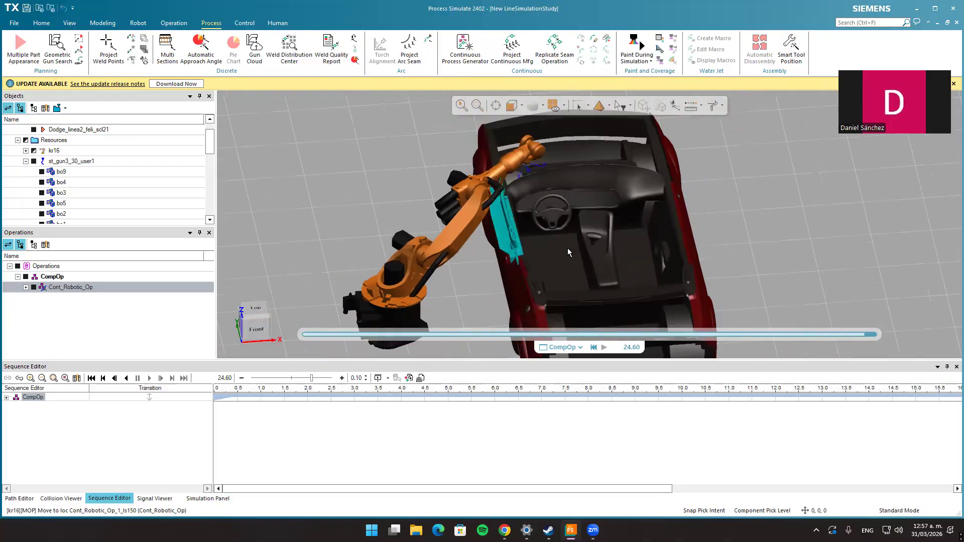
Reset the CompOp simulation to its start and replay it with the car viewed from above.
left_click(594, 348)
left_click(602, 348)
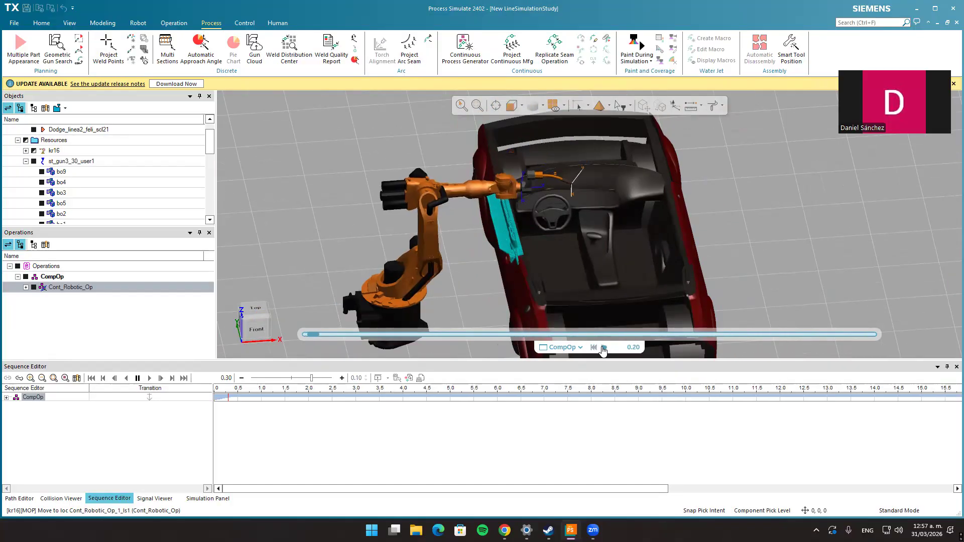